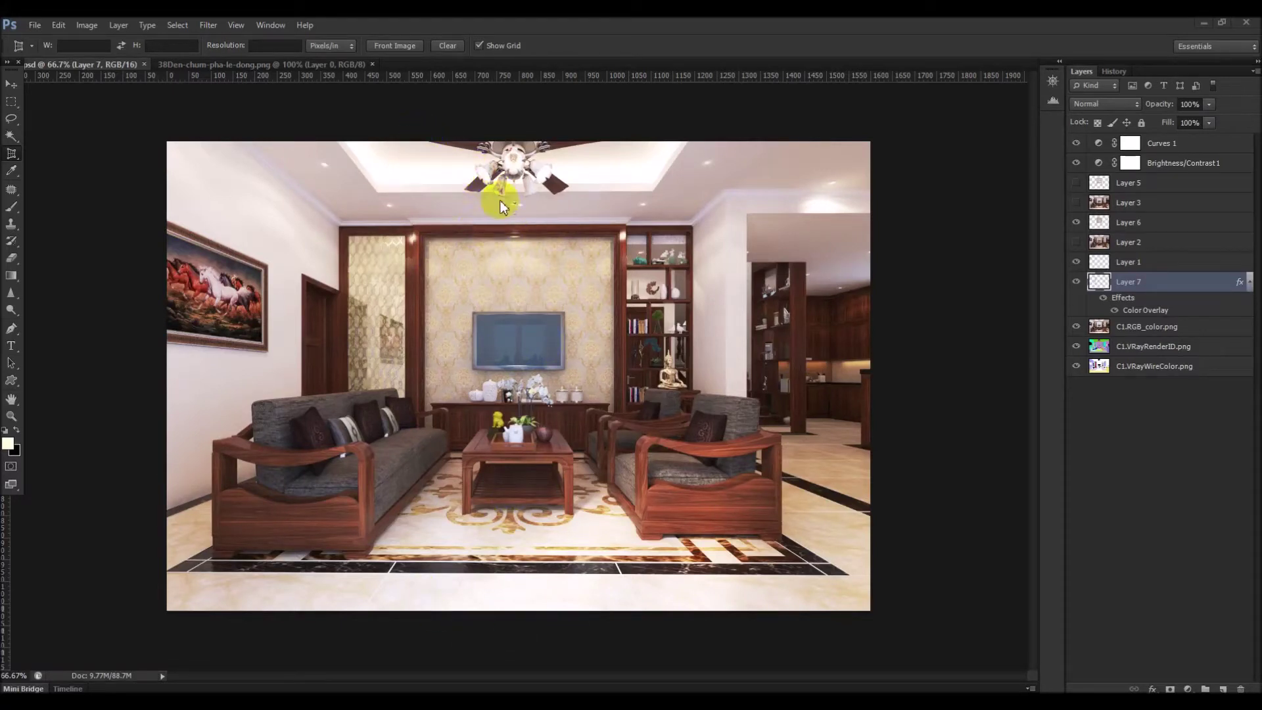
Switch from the living-room PSD to the 38Den-chum-pha-le-dong.png chandelier document
left_click(321, 97)
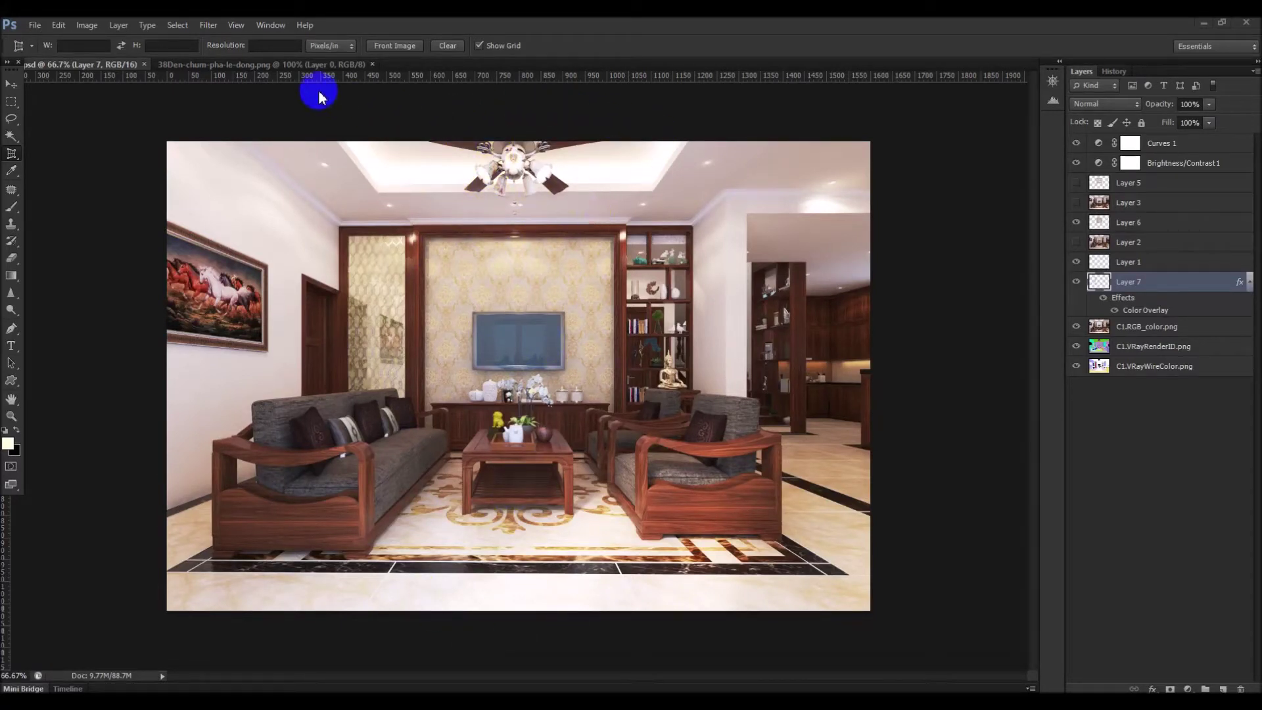
left_click(243, 66)
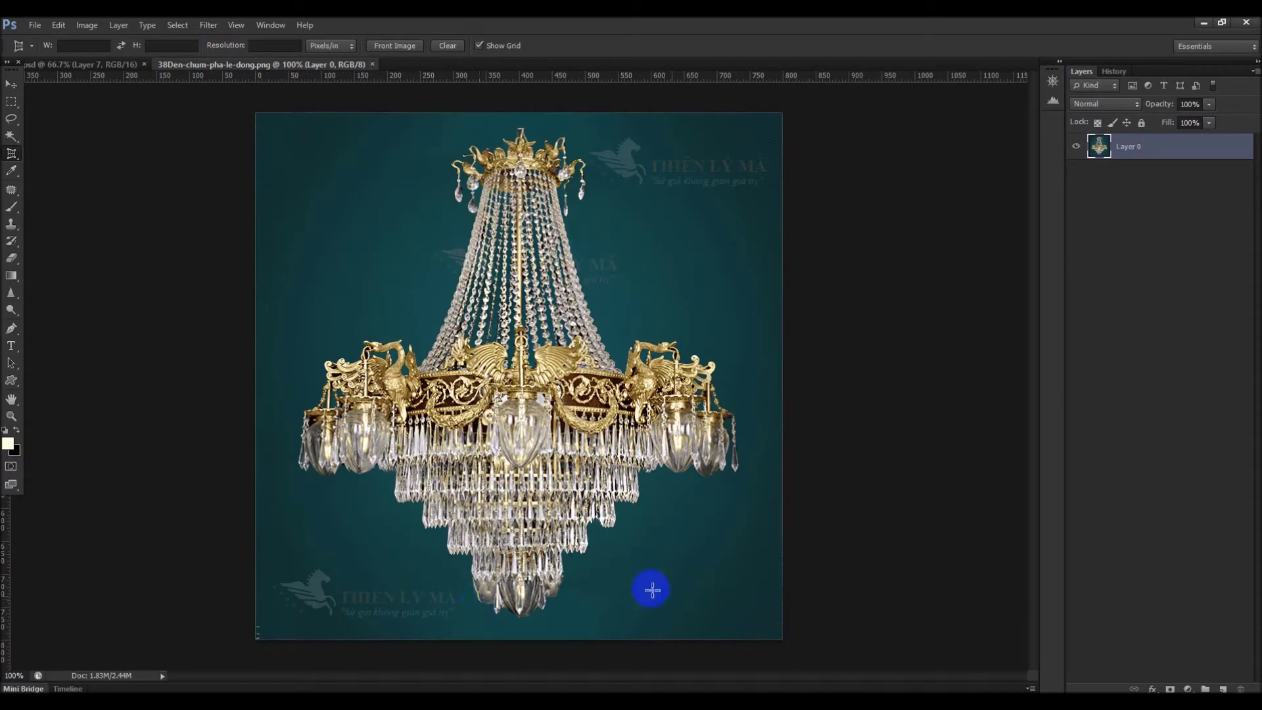
left_click(541, 322)
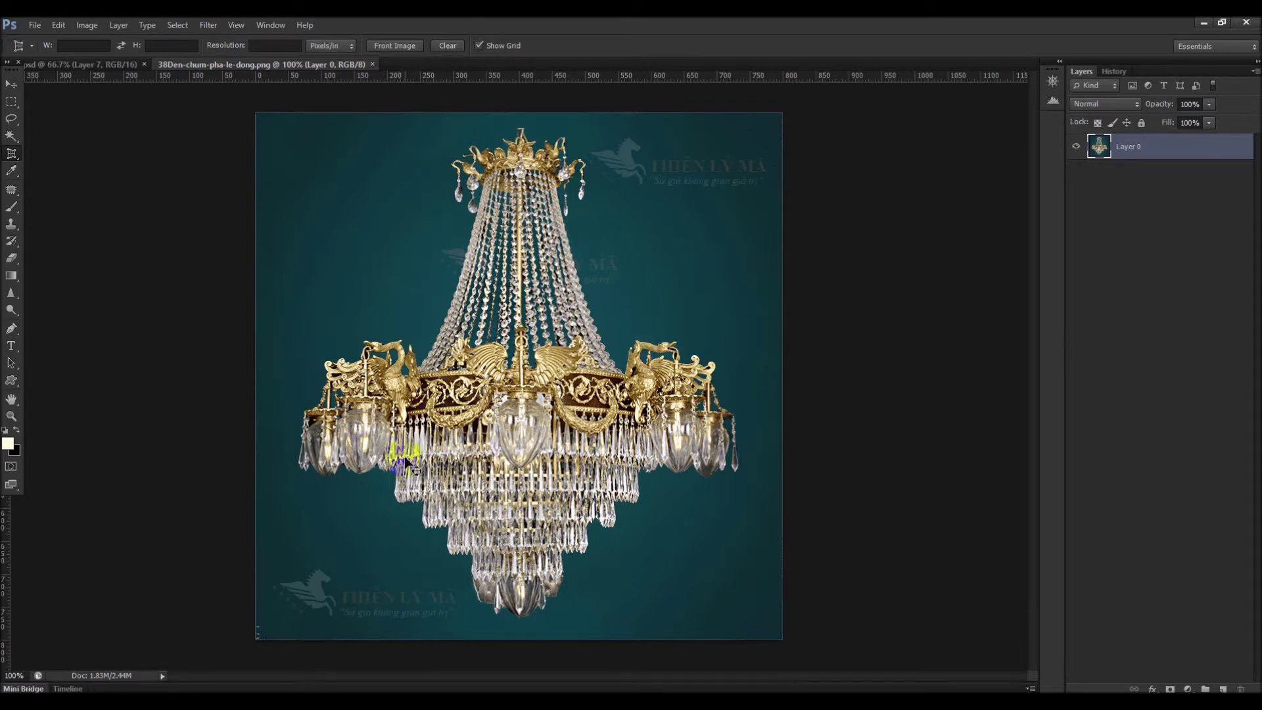
Duplicate the chandelier layer and Magic Wand-select its teal background
key("ctrl+j")
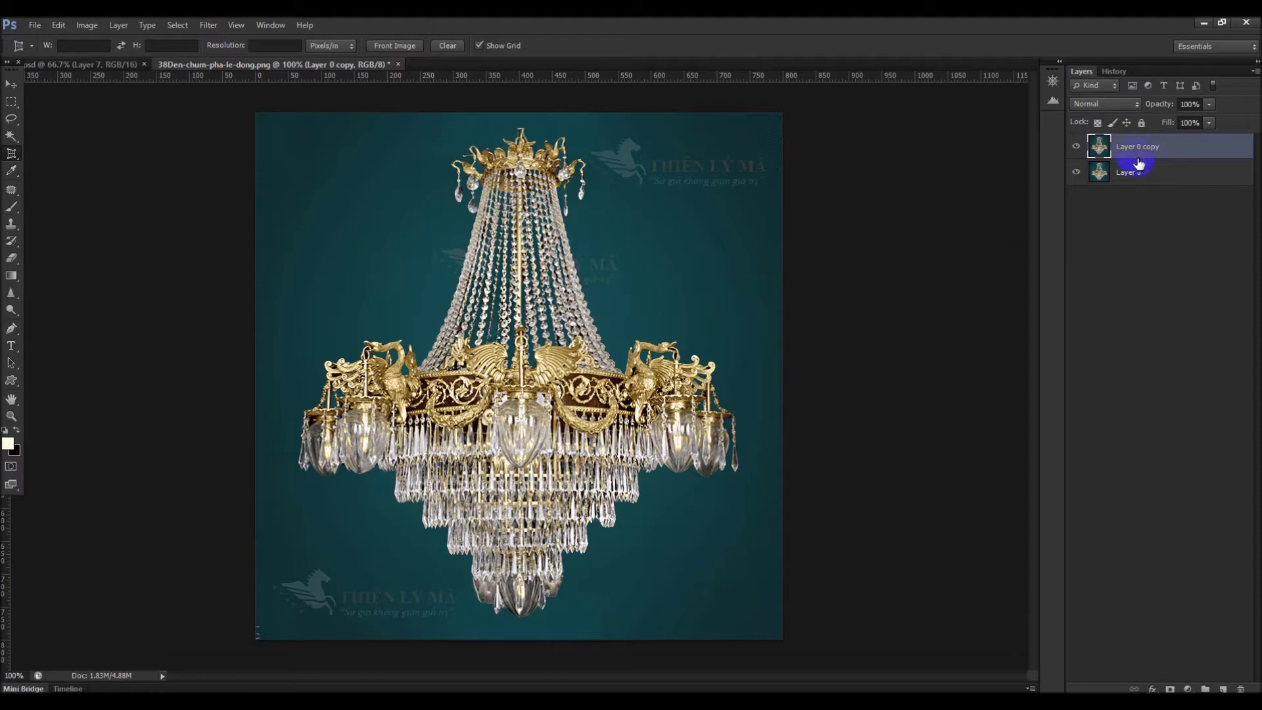
left_click(10, 138)
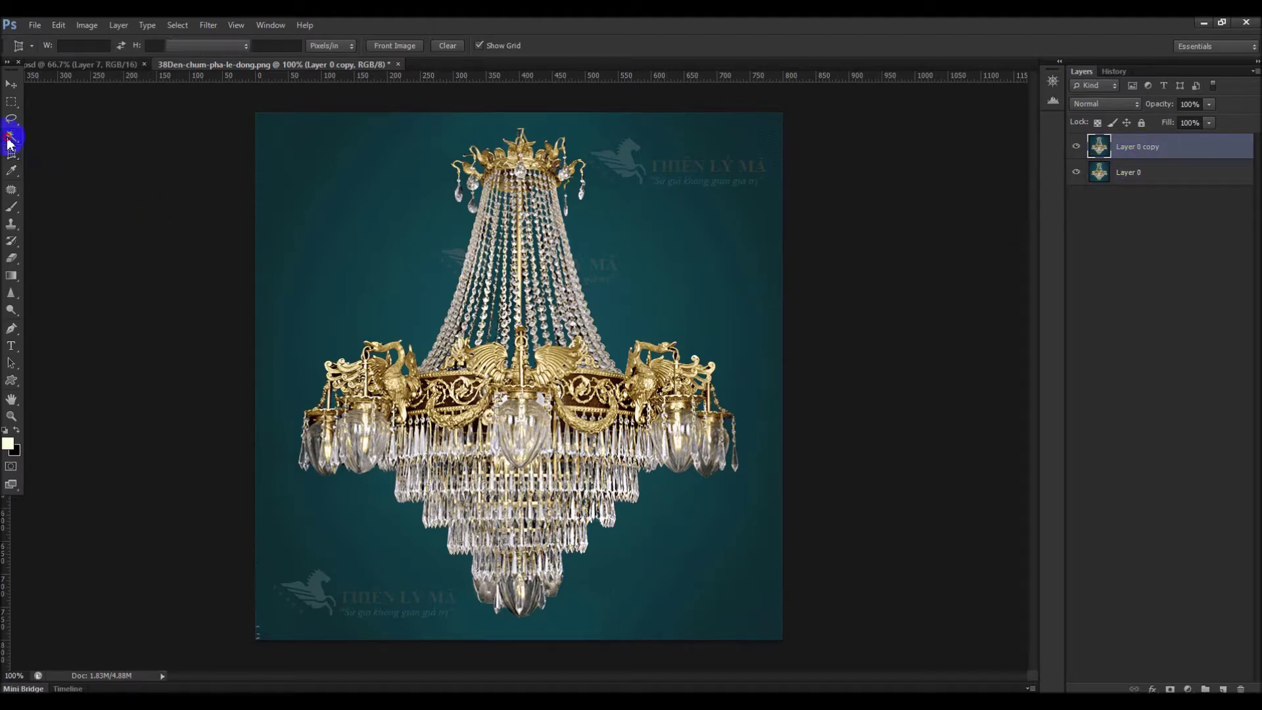
left_click(59, 152)
left_click(385, 221)
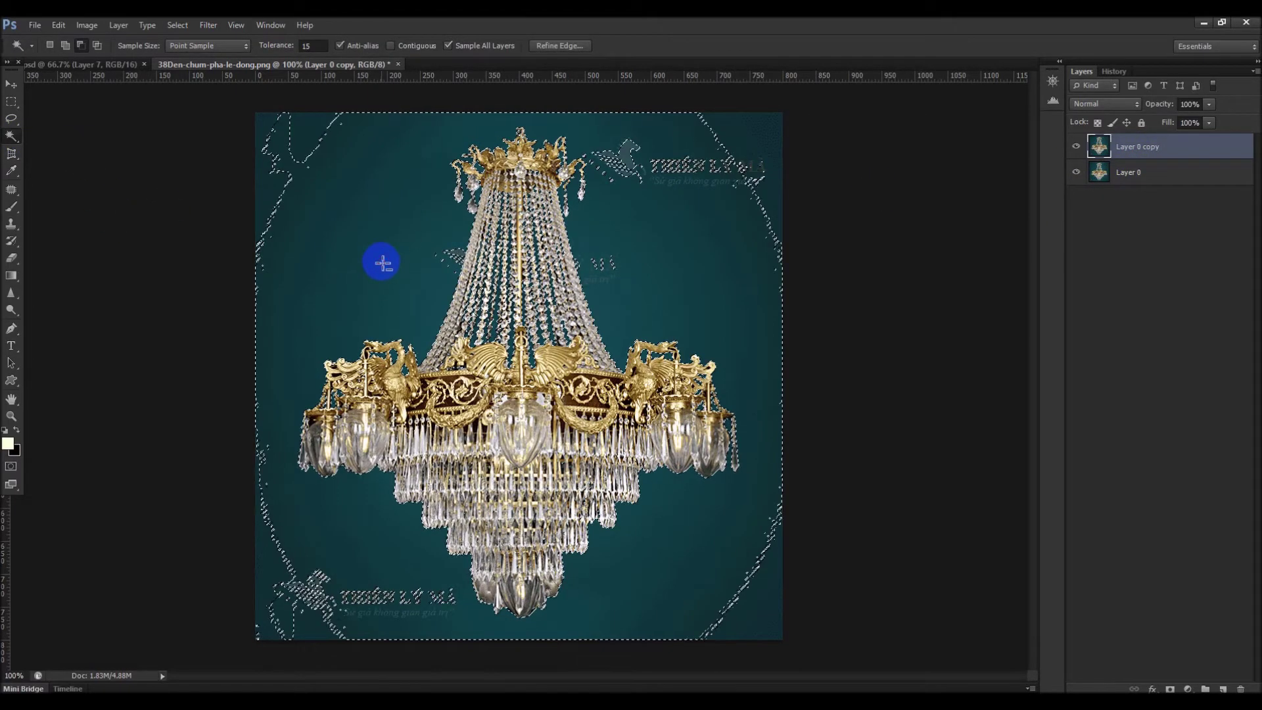
left_click(634, 279)
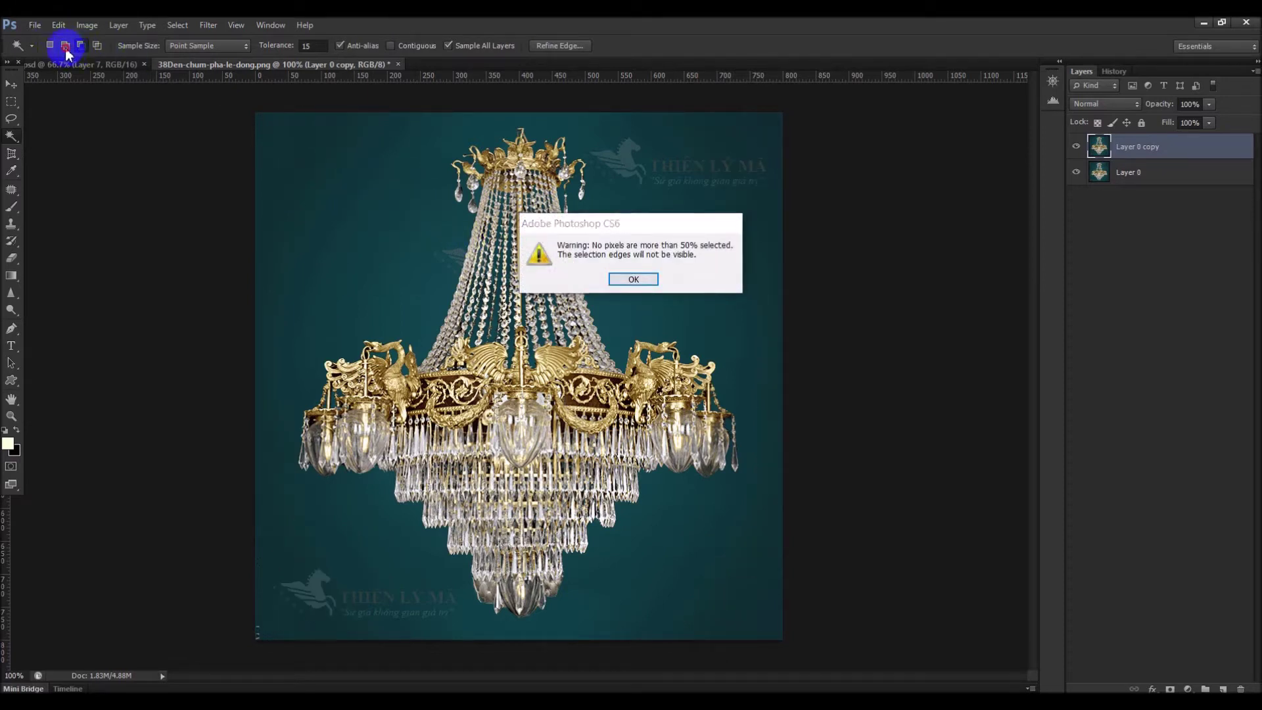
left_click(633, 278)
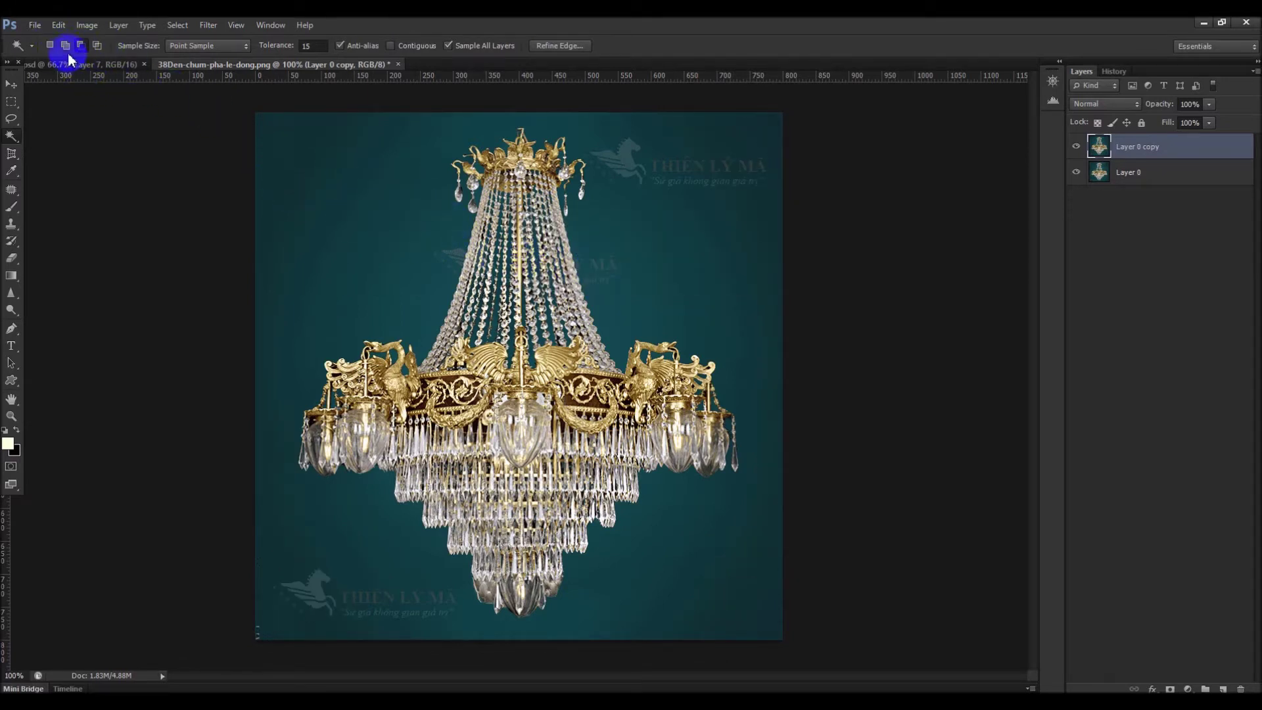
left_click(360, 207)
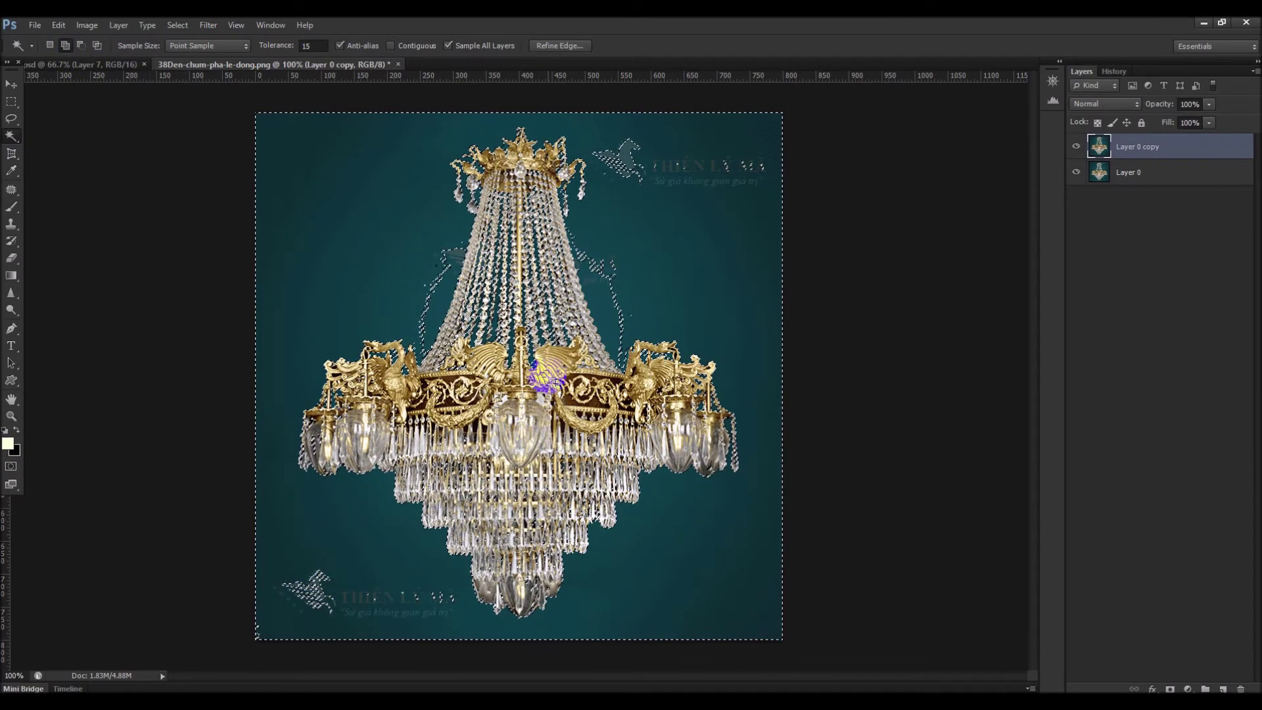
Add leftover background beside the crystals, then invert the selection onto the chandelier
scroll(532, 293, "up", 3)
scroll(532, 293, "up", 3)
scroll(526, 289, "up", 2)
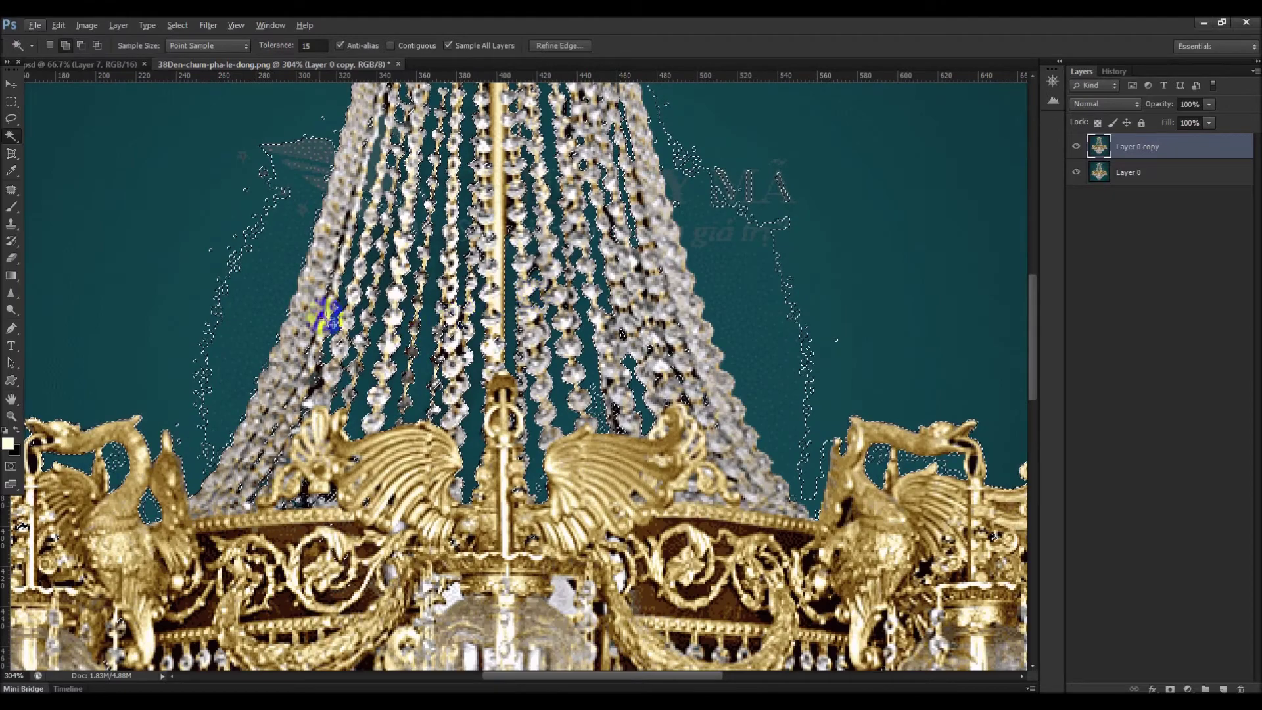
left_click(196, 243)
scroll(196, 243, "down", 1)
scroll(200, 244, "down", 2)
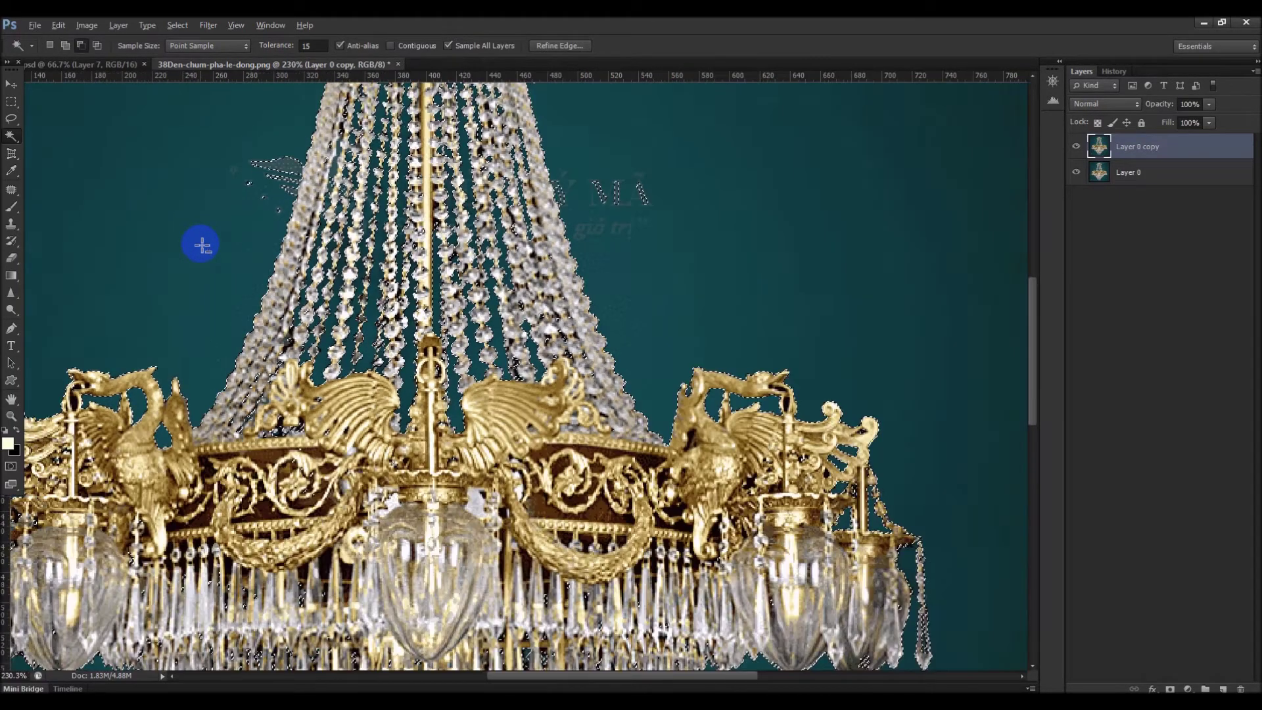
scroll(202, 245, "down", 1)
scroll(202, 245, "down", 1)
scroll(224, 245, "down", 1)
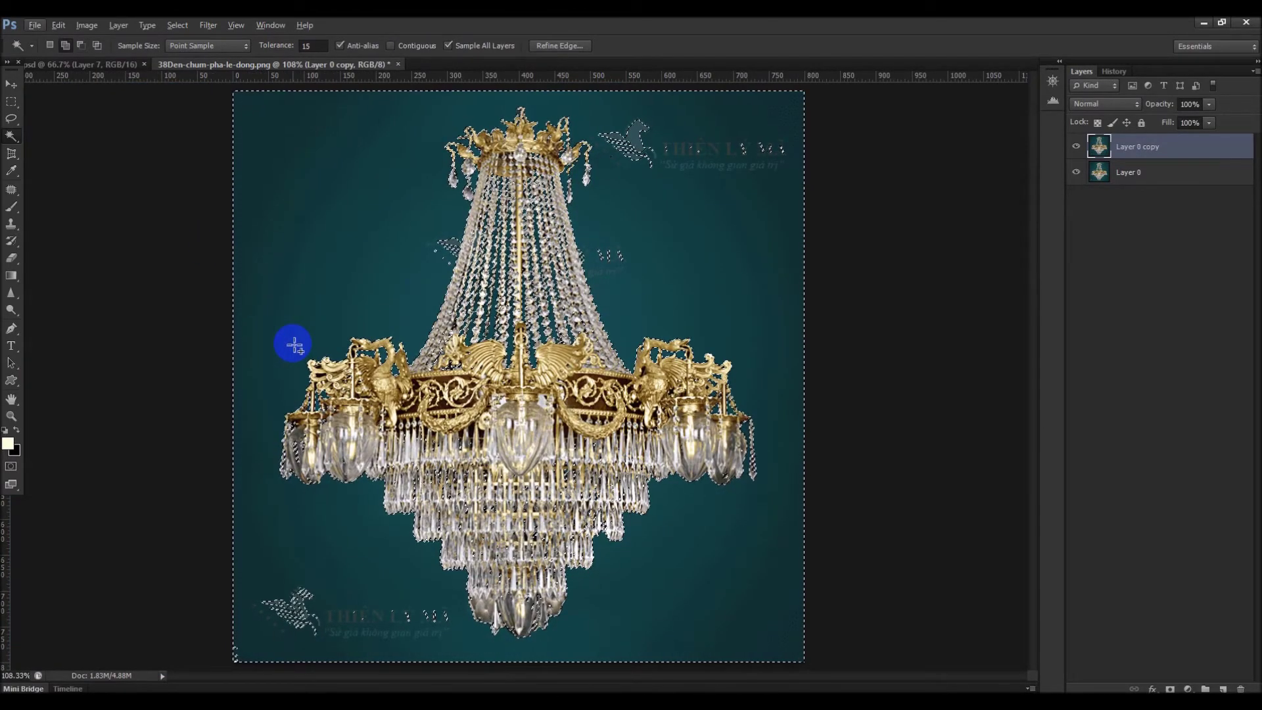
key("ctrl+shift+i")
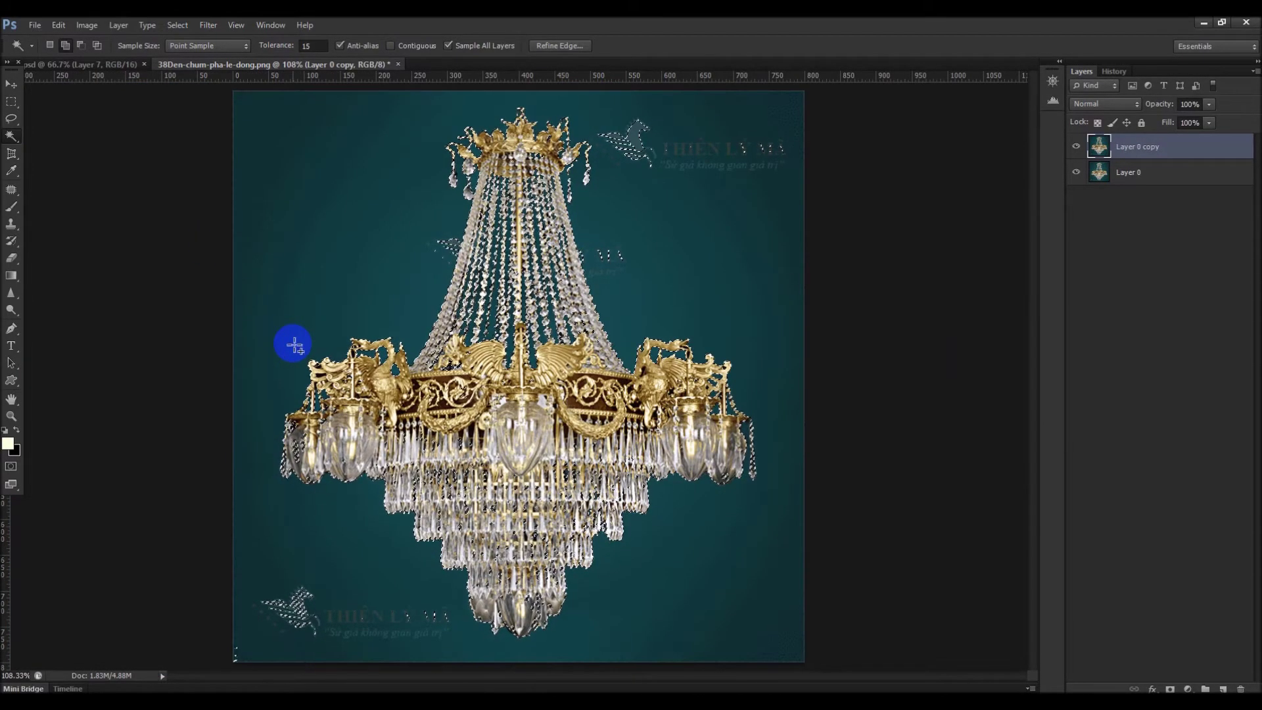
Subtract the top-right and middle watermarks from the selection with Rectangular Marquee boxes, then set Add mode
left_click(11, 102)
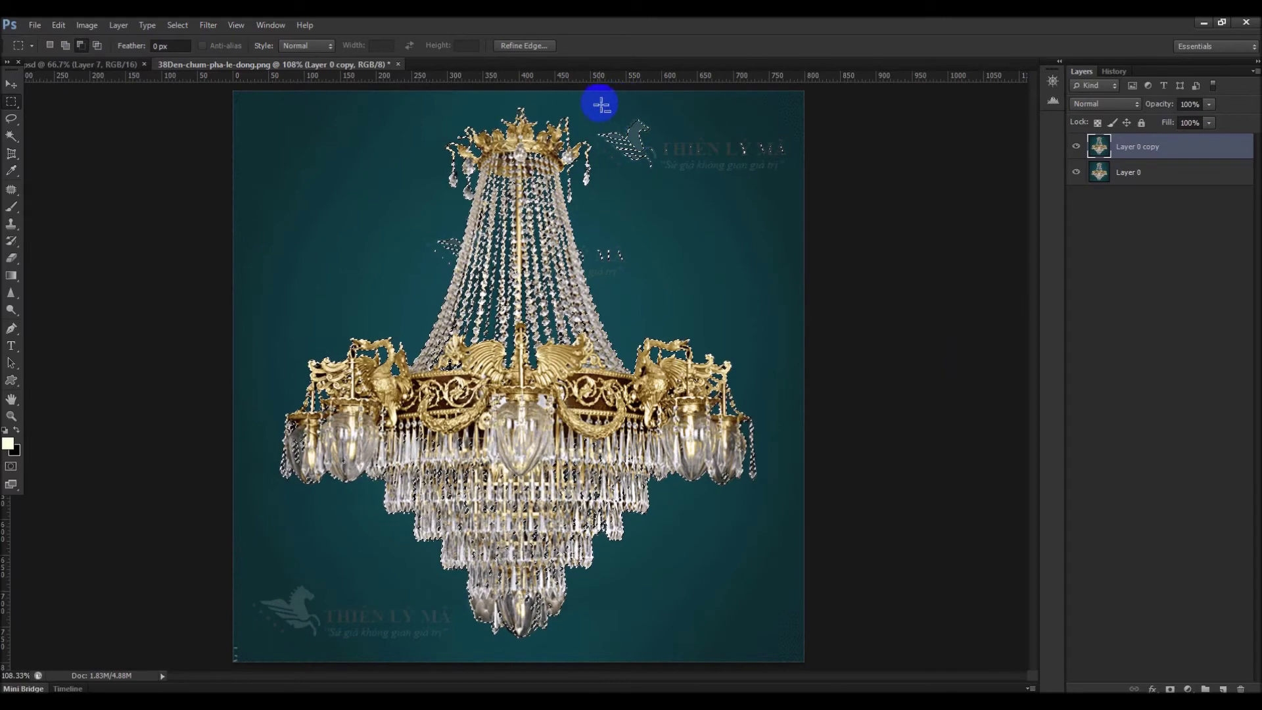
left_click_drag(599, 119, 764, 169)
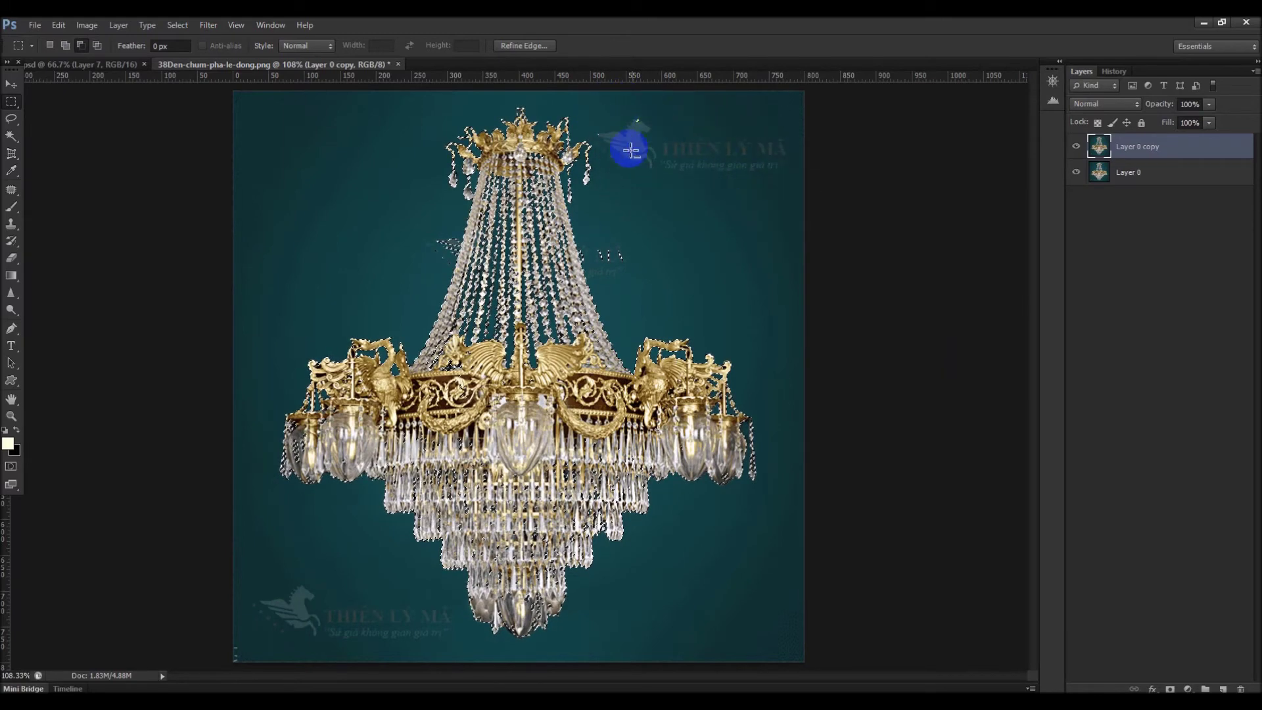
left_click_drag(635, 276, 599, 226)
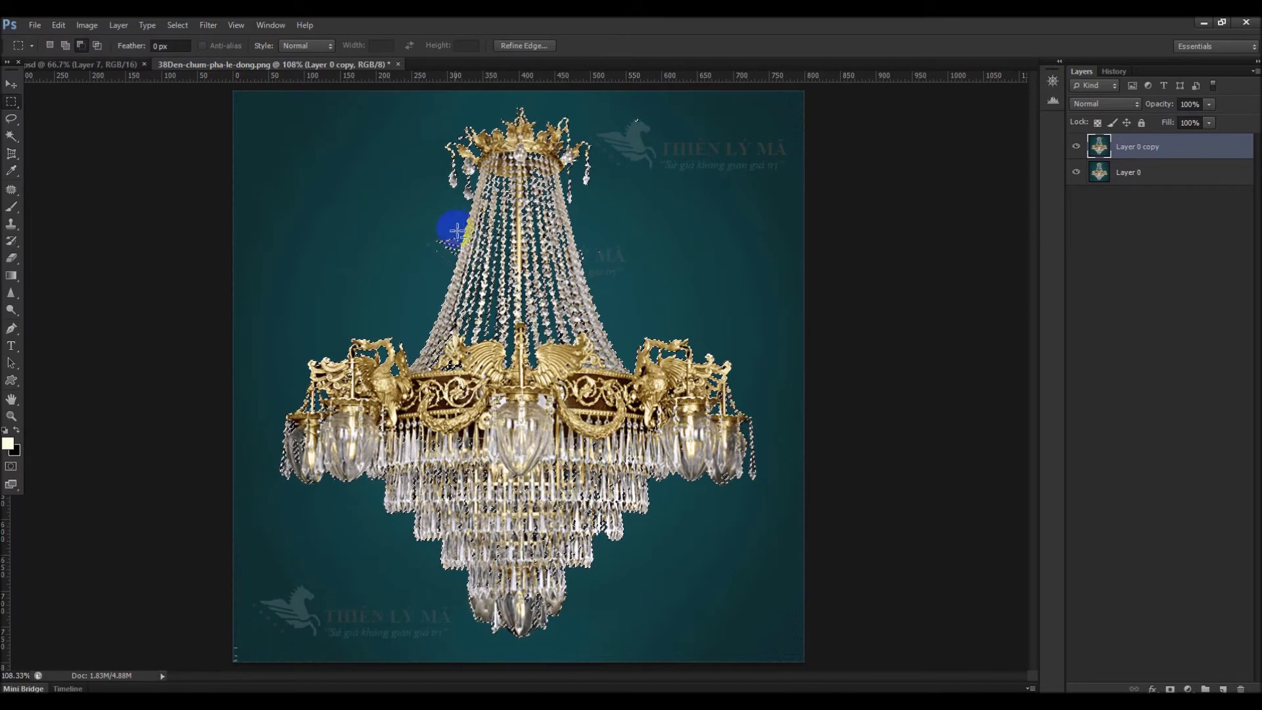
scroll(453, 243, "up", 5, "alt")
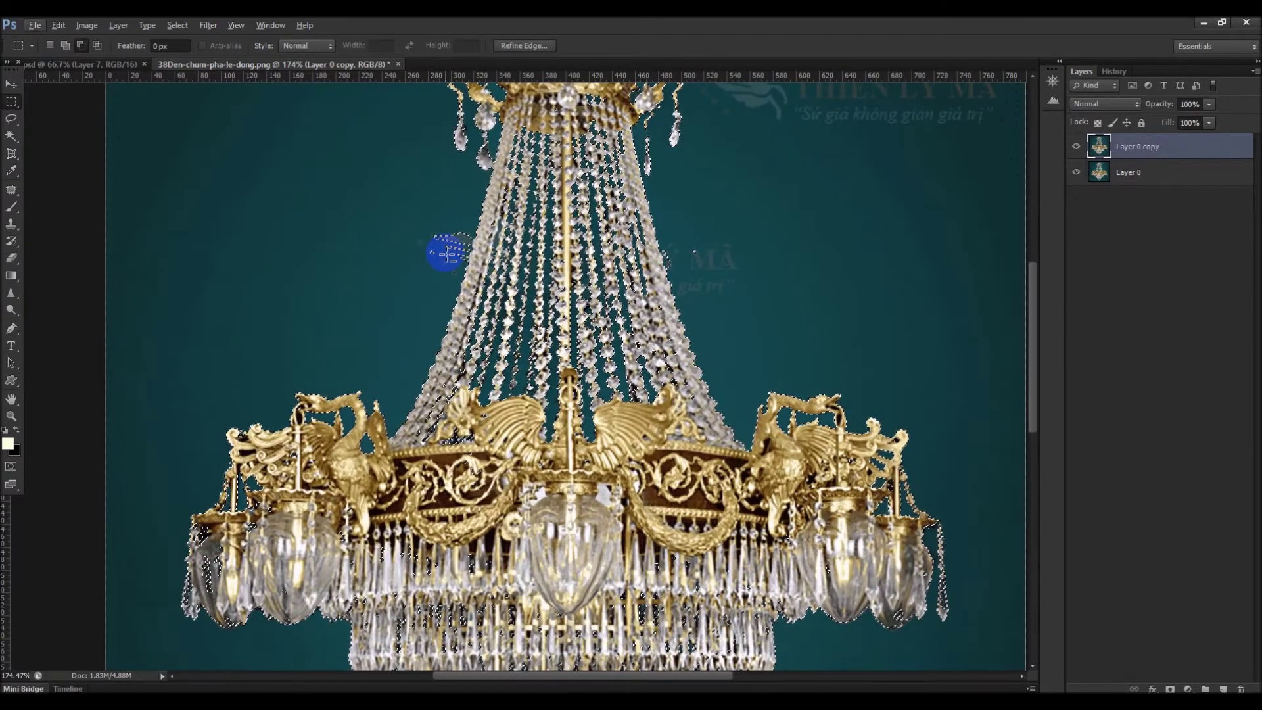
scroll(449, 252, "down", 5, "alt")
scroll(737, 506, "up", 6, "alt")
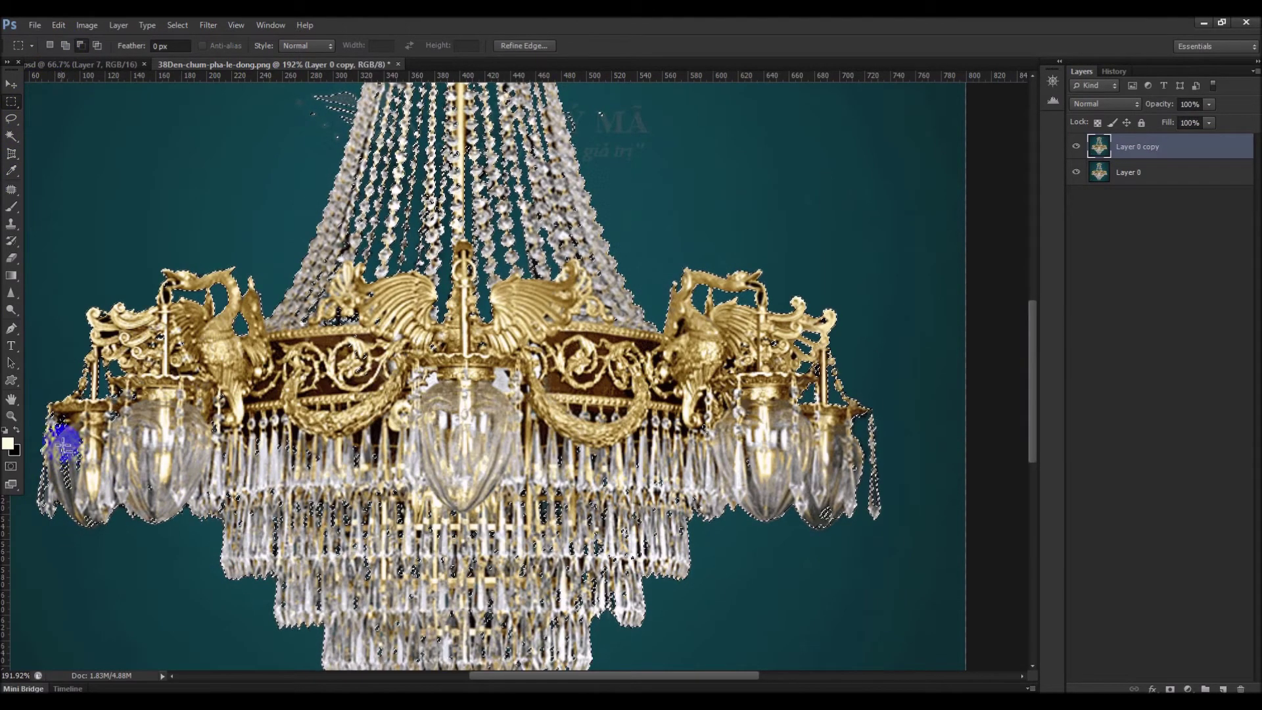
left_click(65, 46)
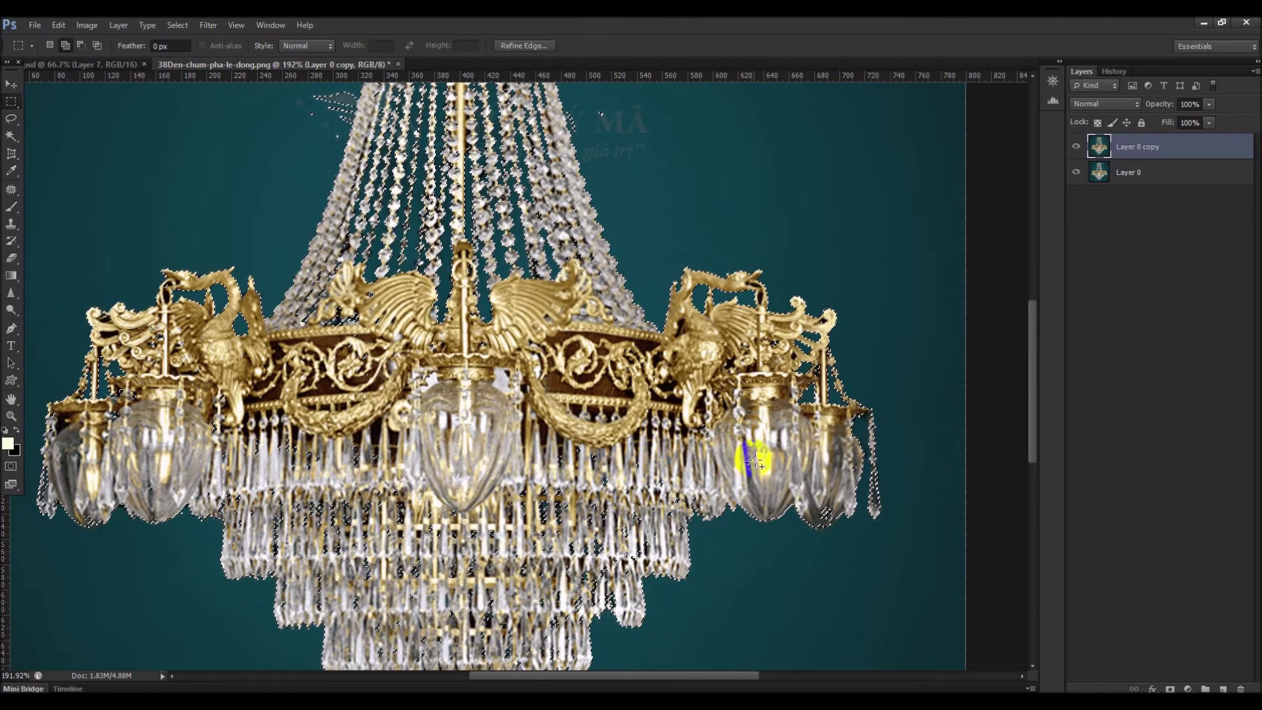
scroll(578, 408, "up", 10)
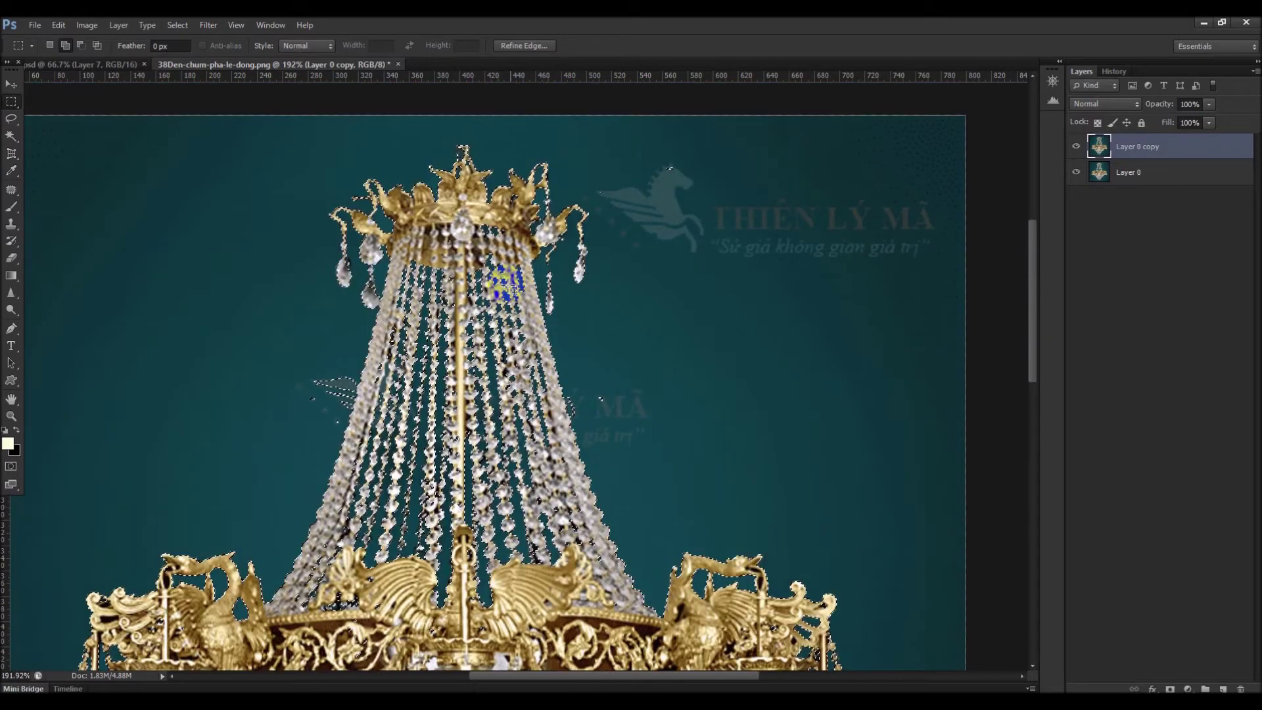
Trim stray watermark specks left of the crystals using a Polygonal Lasso outline
left_click(12, 119)
left_click(85, 130)
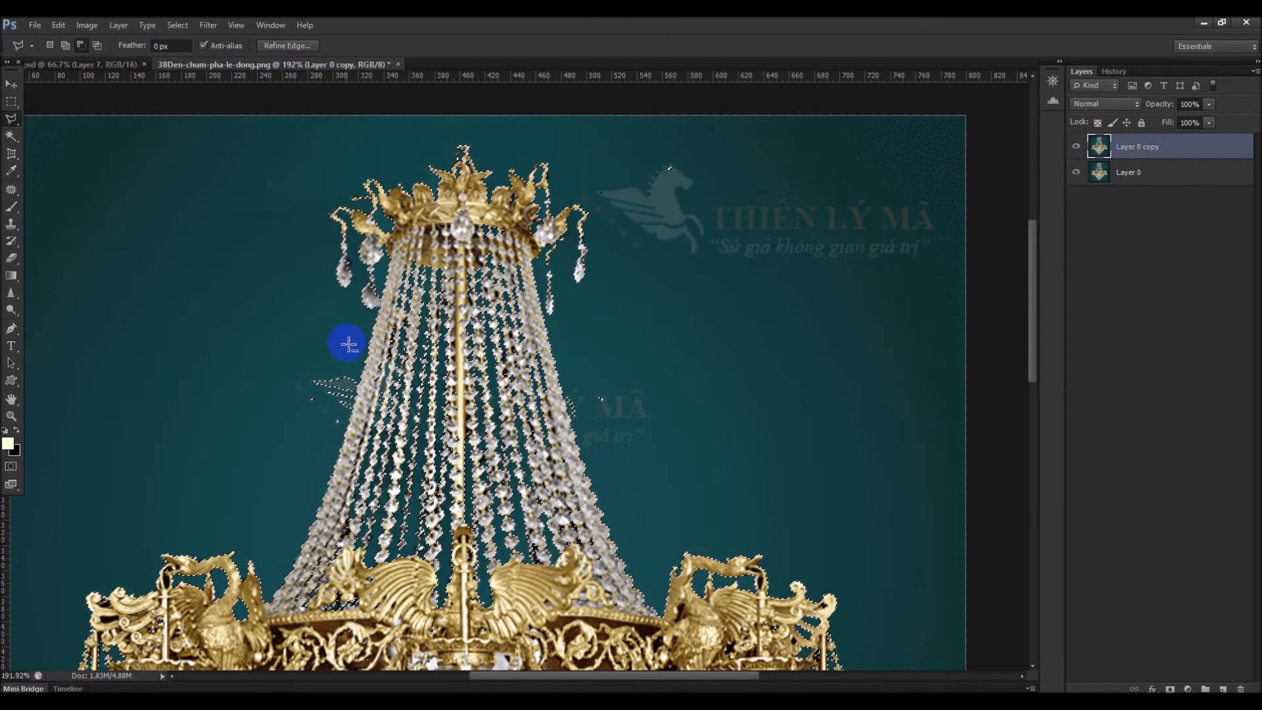
left_click(362, 375)
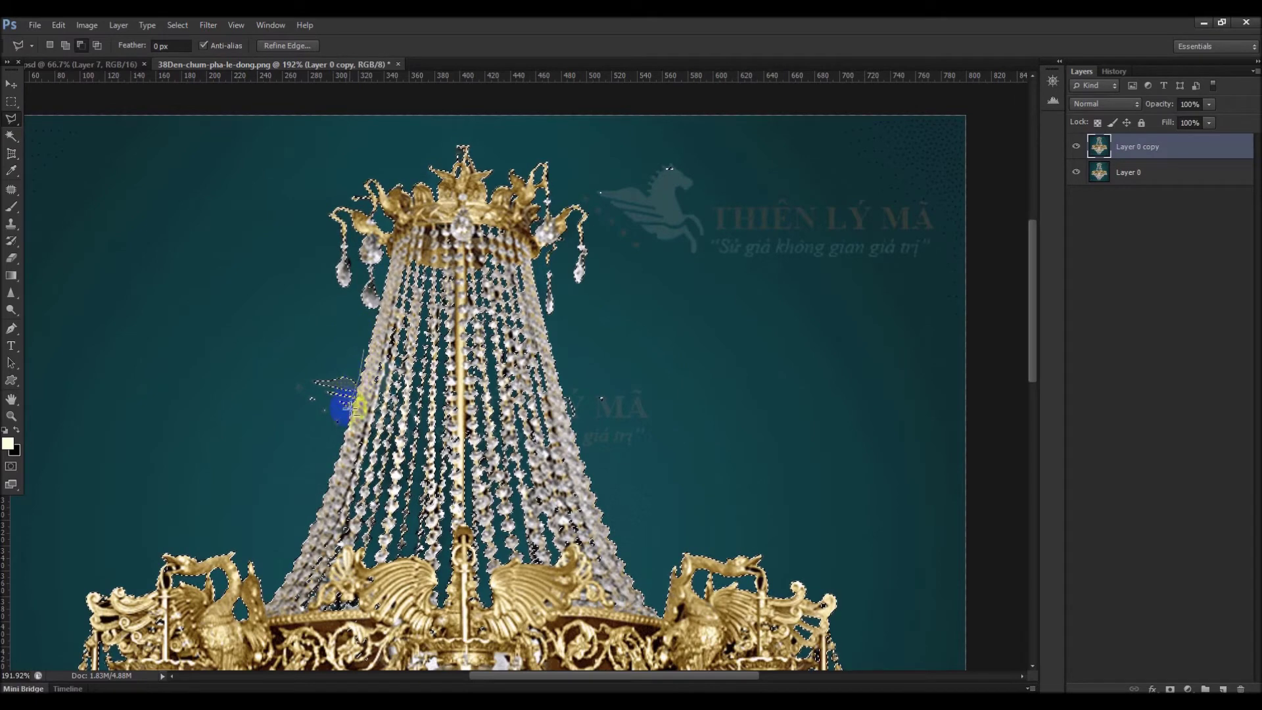
left_click(356, 394)
left_click(315, 446)
left_click(231, 424)
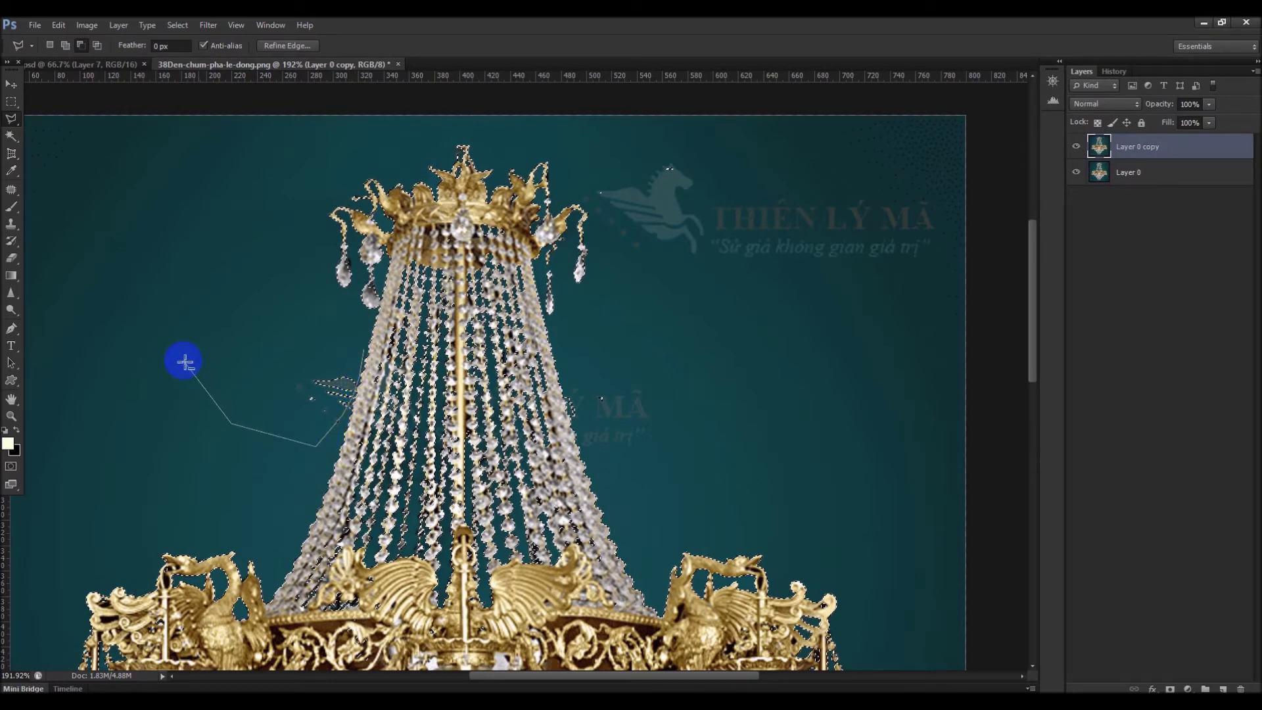
double_click(319, 342)
Trim watermark specks right of the crystals from the chandelier selection
left_click(641, 361)
left_click(568, 380)
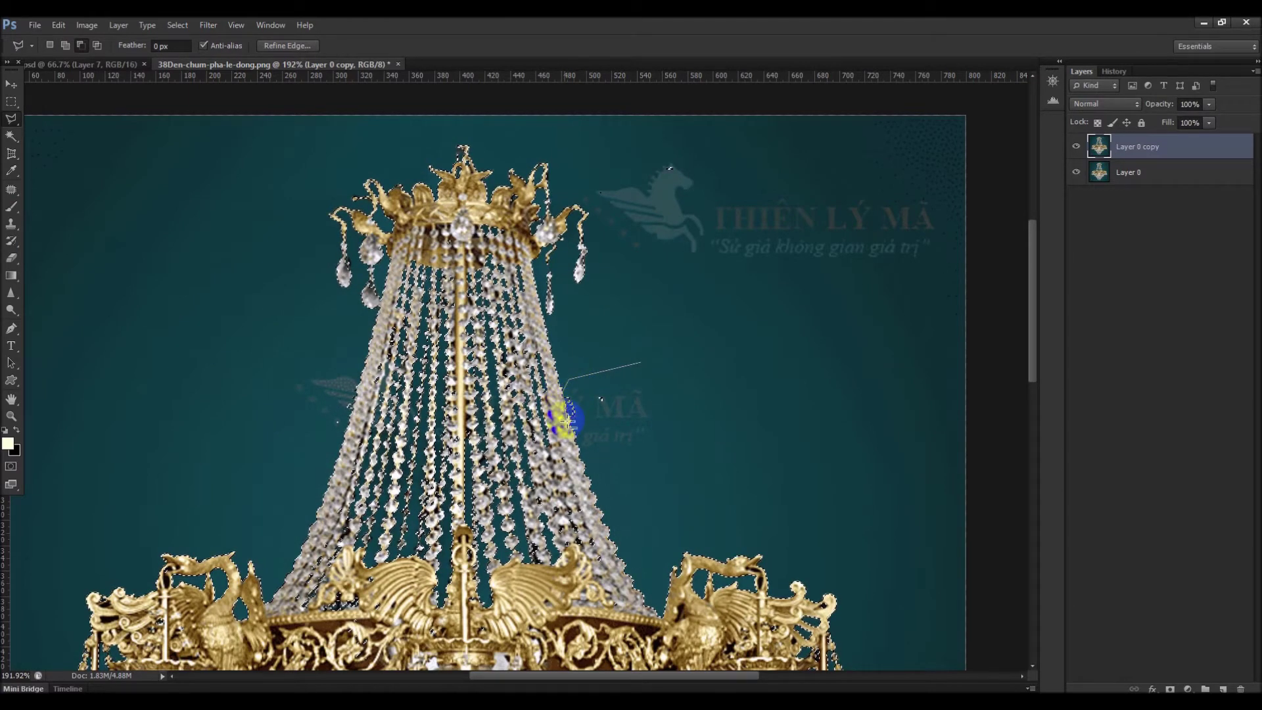
left_click(574, 426)
left_click(663, 433)
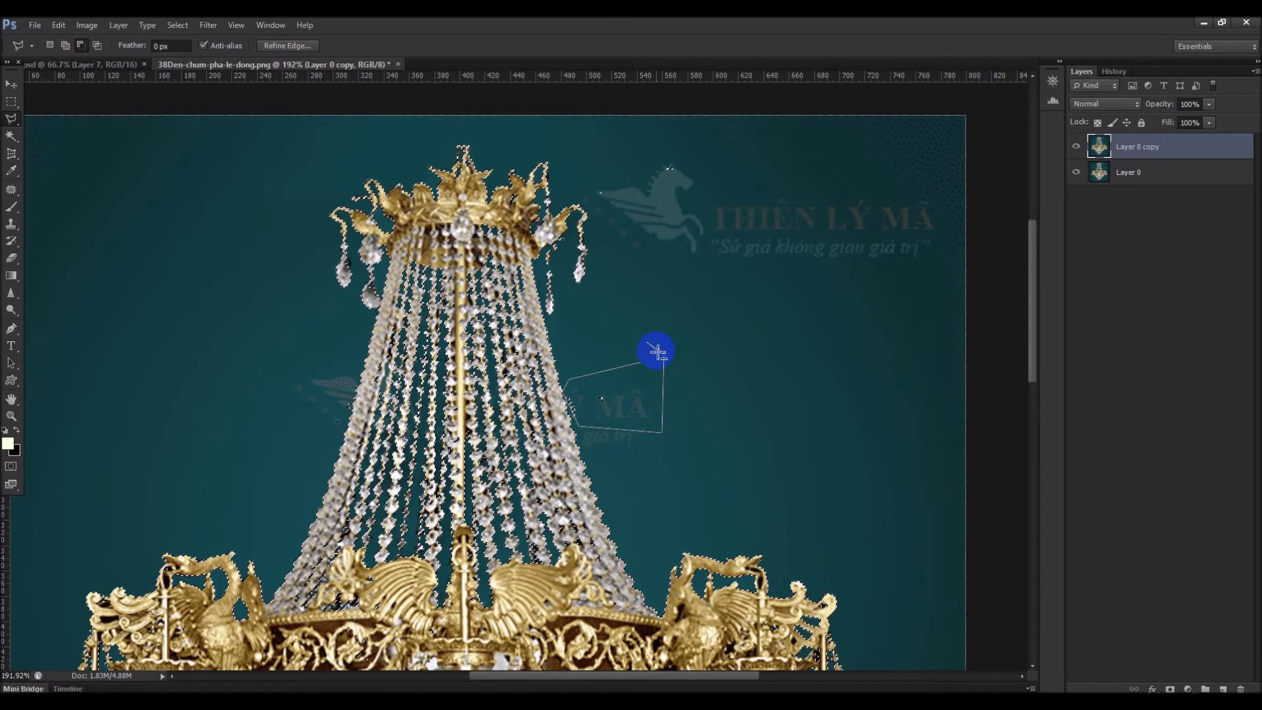
left_click(657, 352)
left_click(650, 157)
left_click(631, 189)
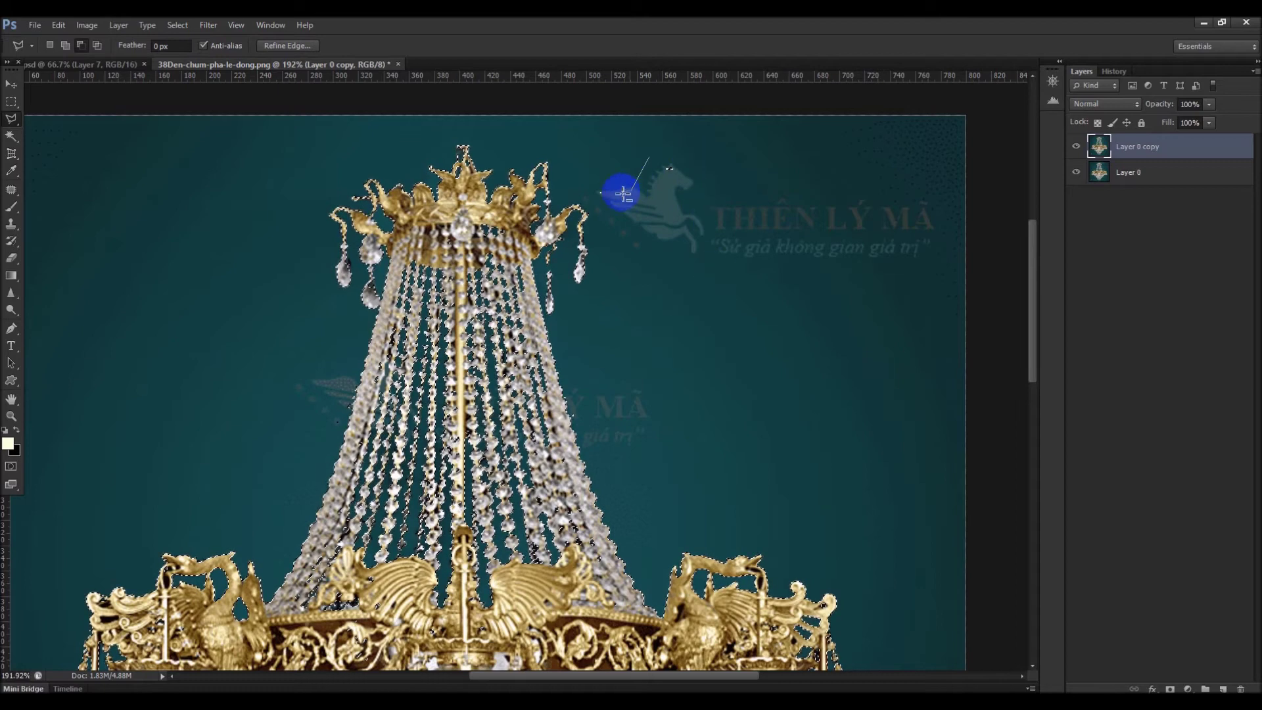
key("Escape")
left_click(685, 131)
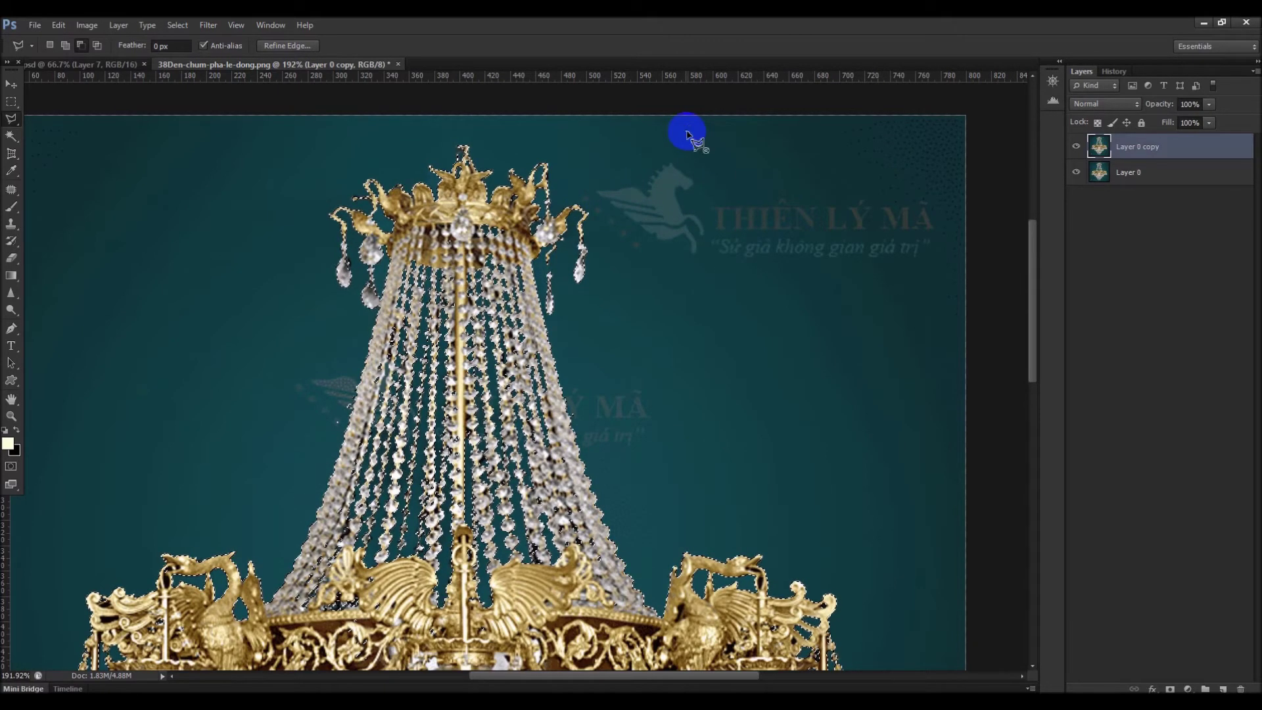
scroll(743, 185, "down", 5)
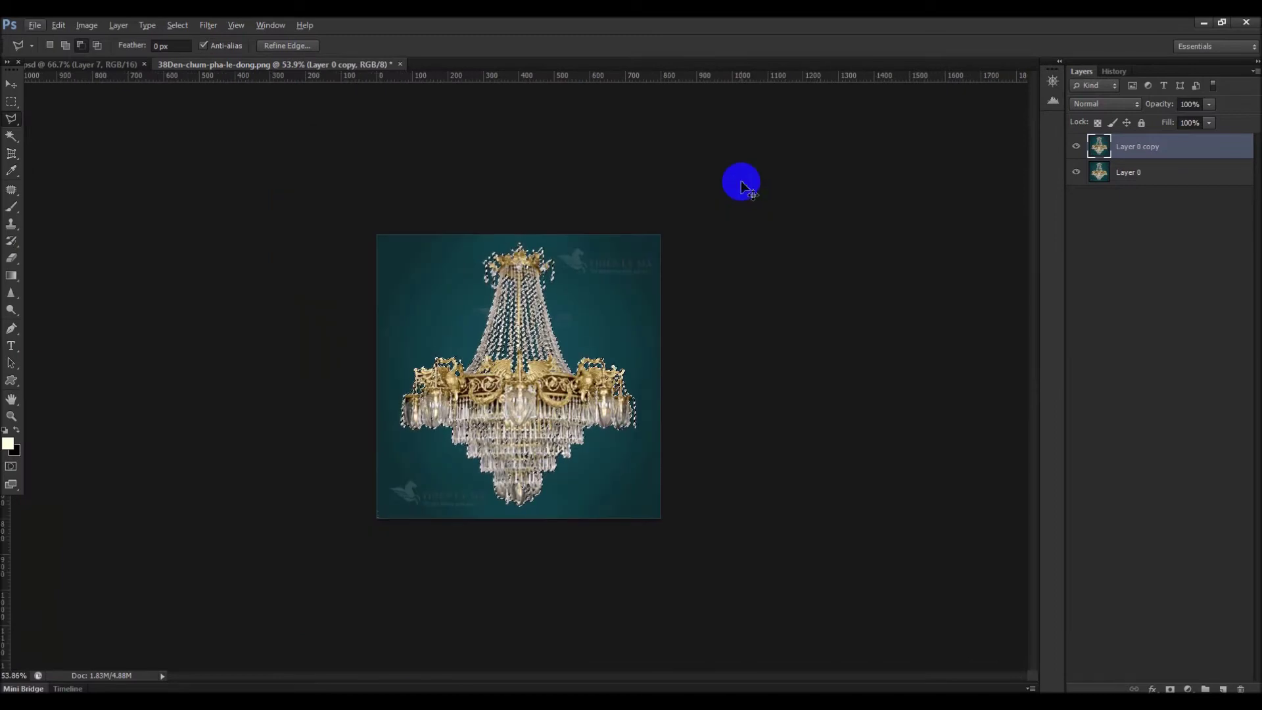
Copy the selected chandelier to a new layer and fill Layer 0 copy with black
key("ctrl+j")
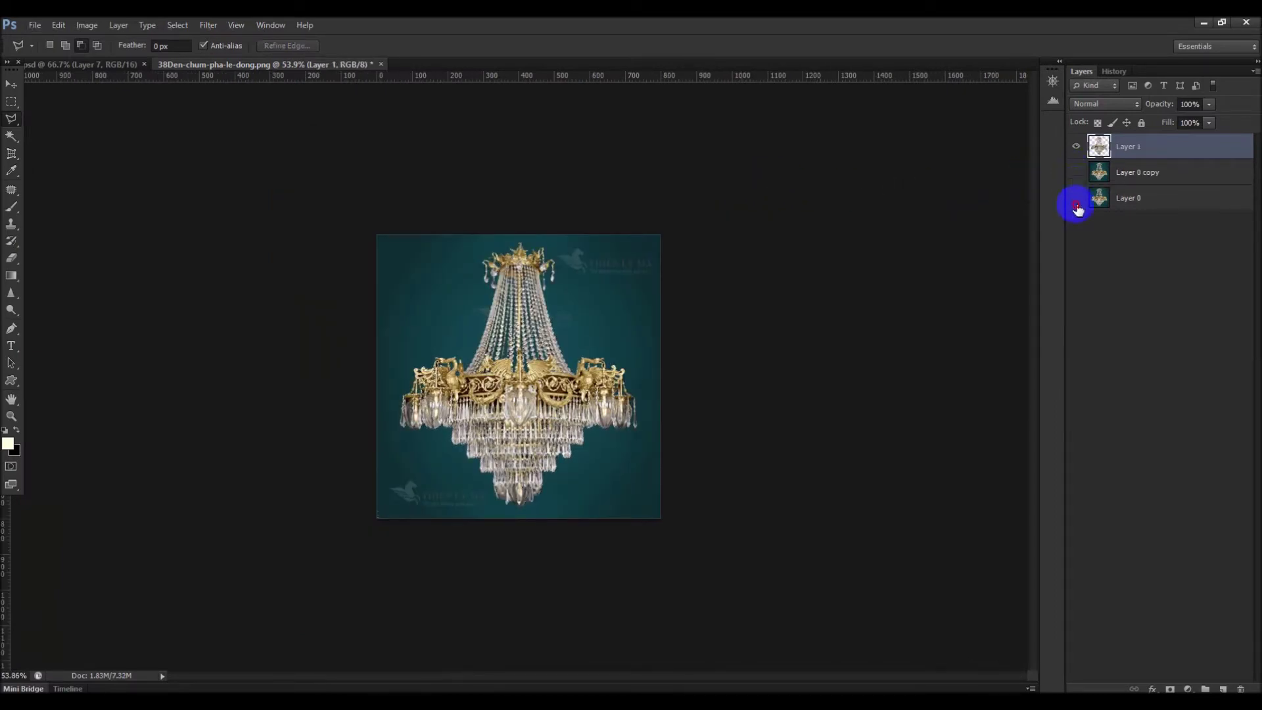
left_click(1077, 205)
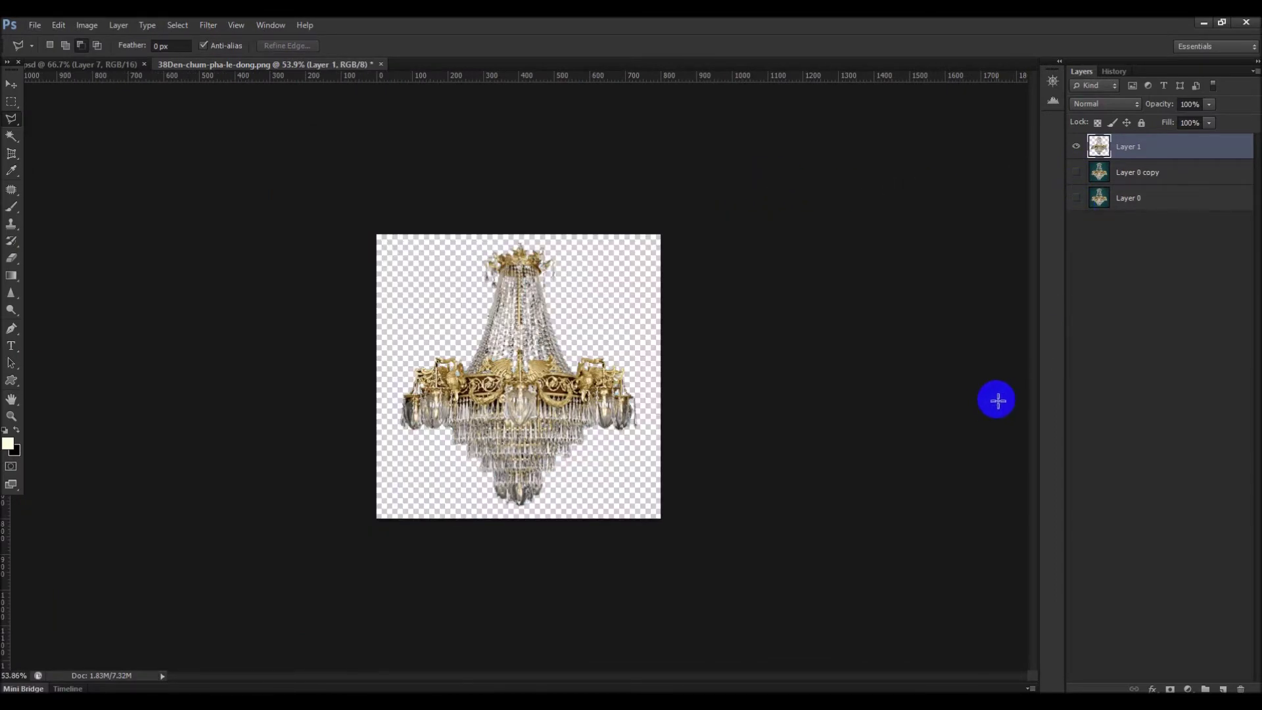
left_click(1138, 173)
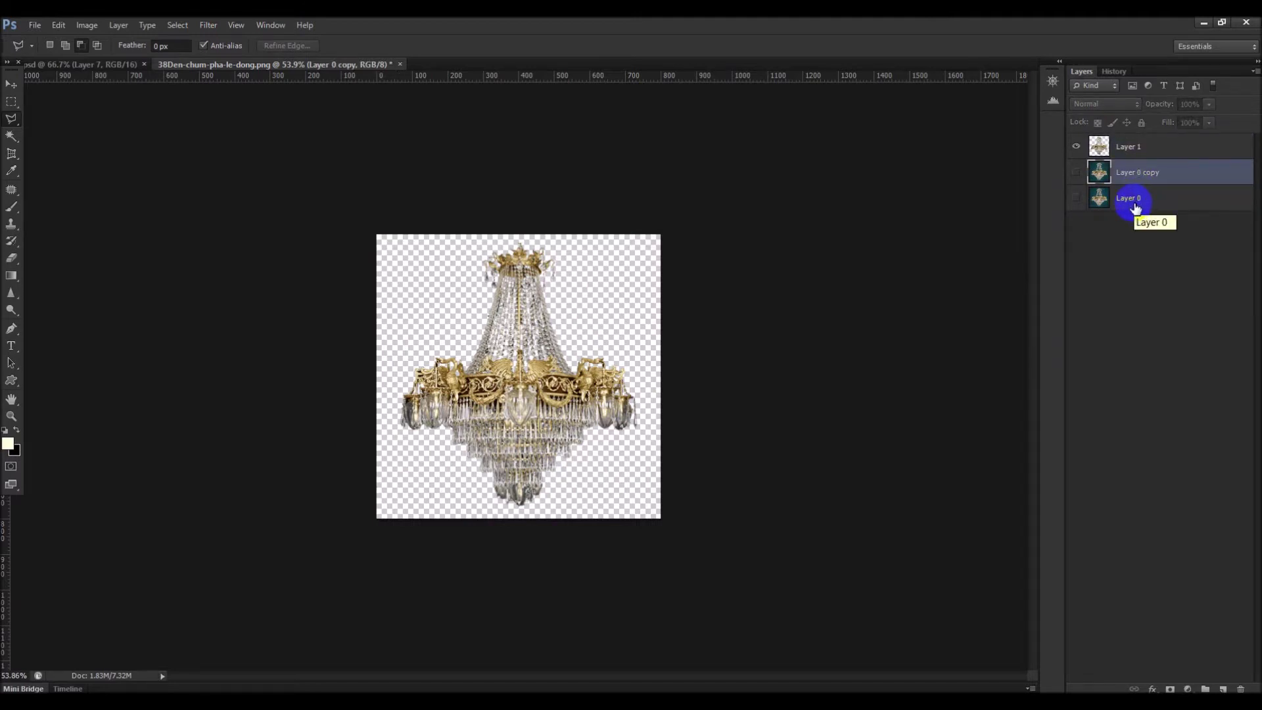
left_click(1077, 174)
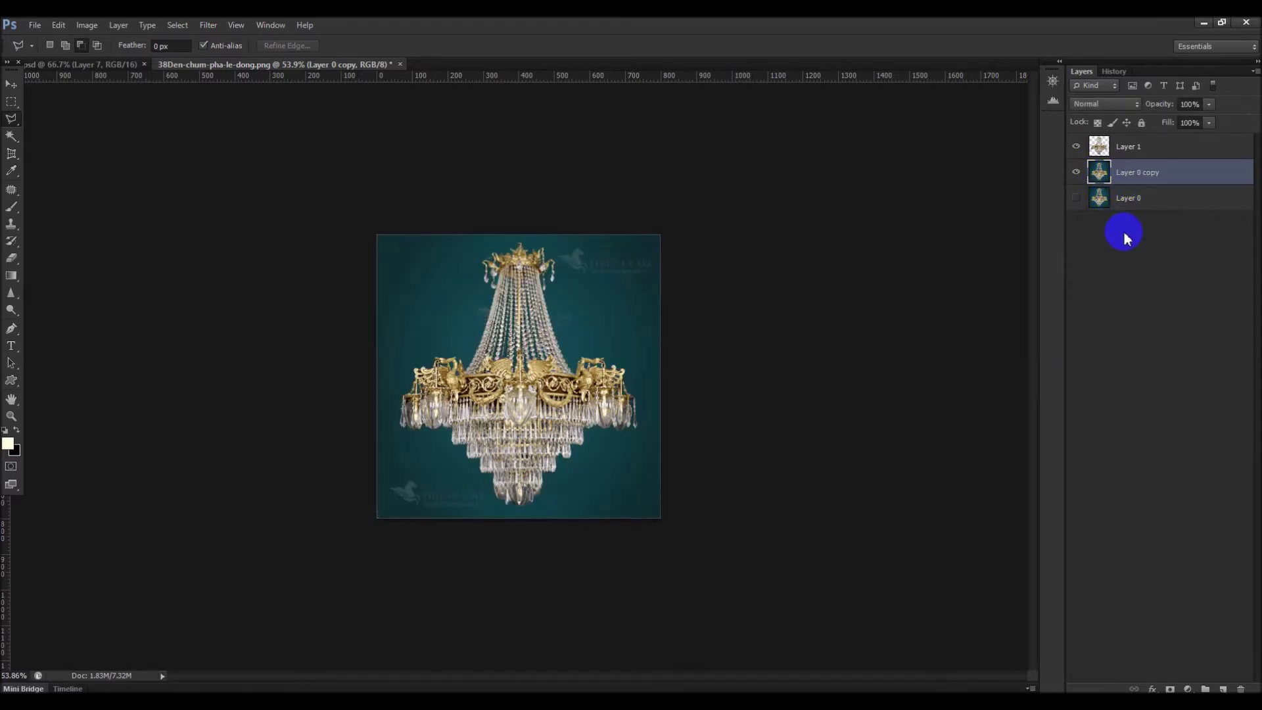
key("ctrl+BackSpace")
Hide the black layer, select the whole canvas, and return to the living-room render
scroll(781, 386, "up", 1)
scroll(598, 362, "up", 3)
scroll(600, 330, "up", 1)
scroll(600, 331, "down", 1)
scroll(437, 535, "up", 2)
scroll(422, 572, "down", 3)
scroll(375, 417, "down", 2)
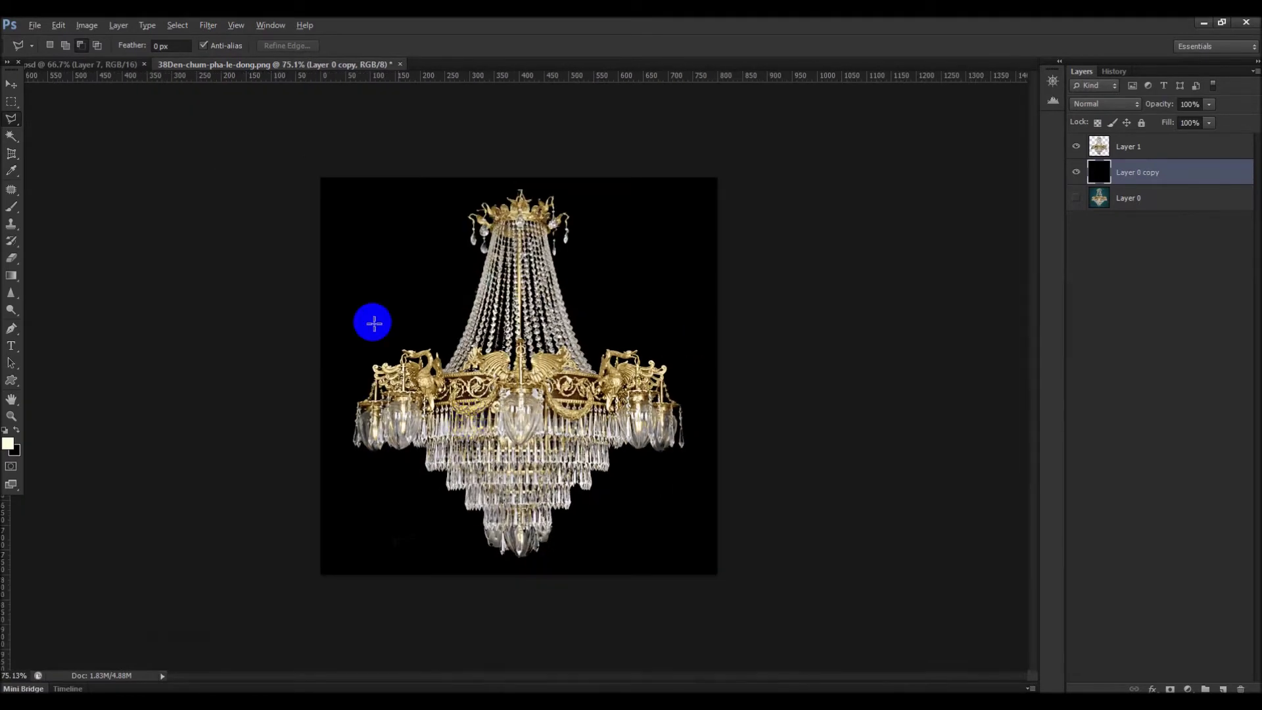
left_click(10, 86)
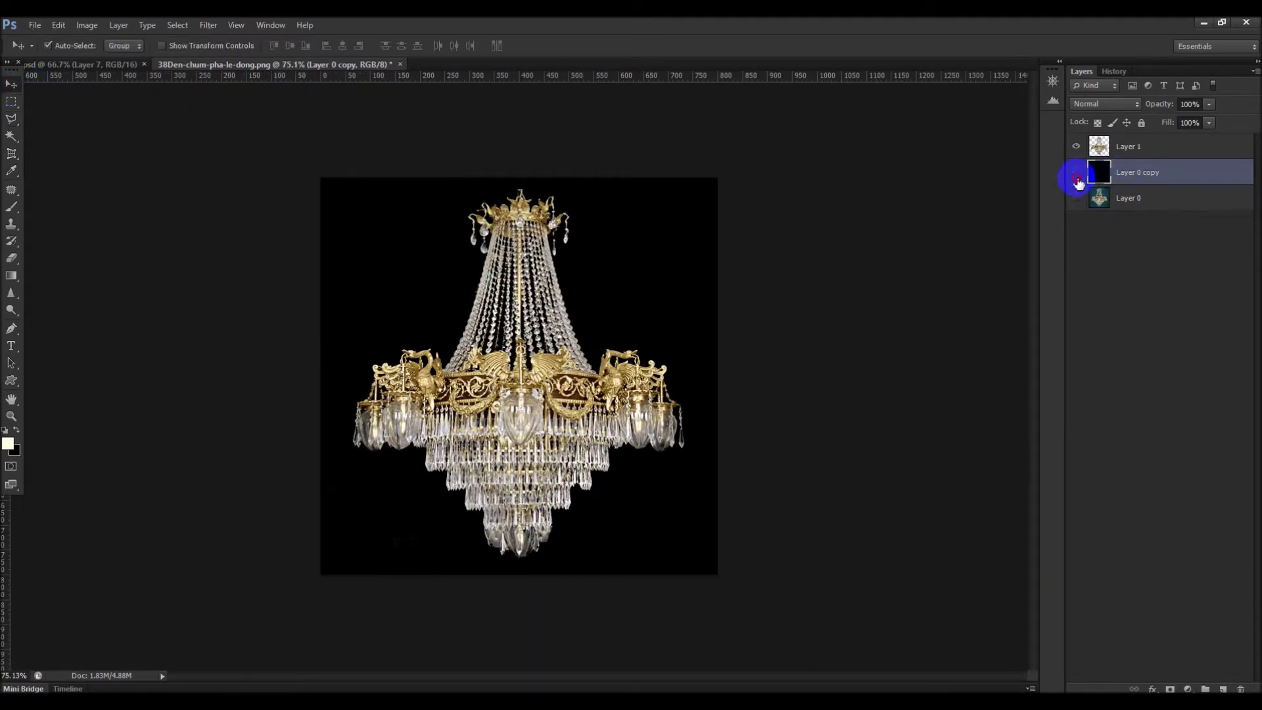
left_click(1077, 172)
key("ctrl+a")
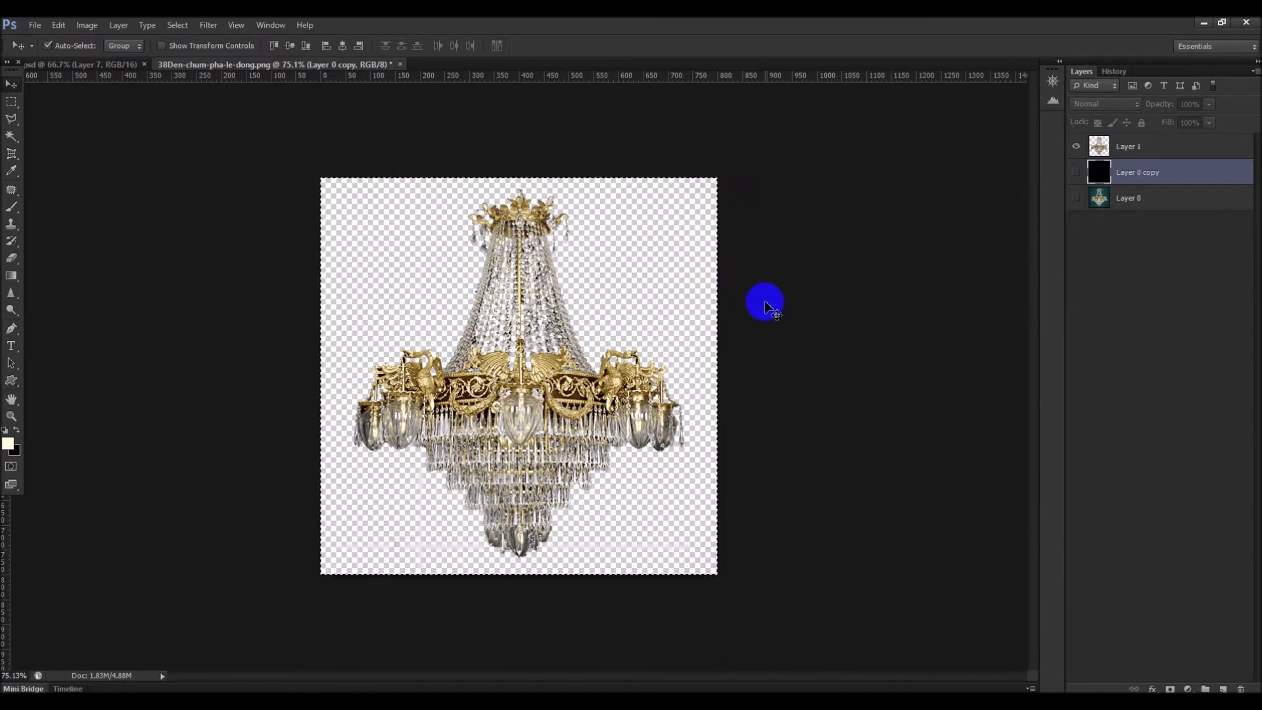
key("ctrl+Tab")
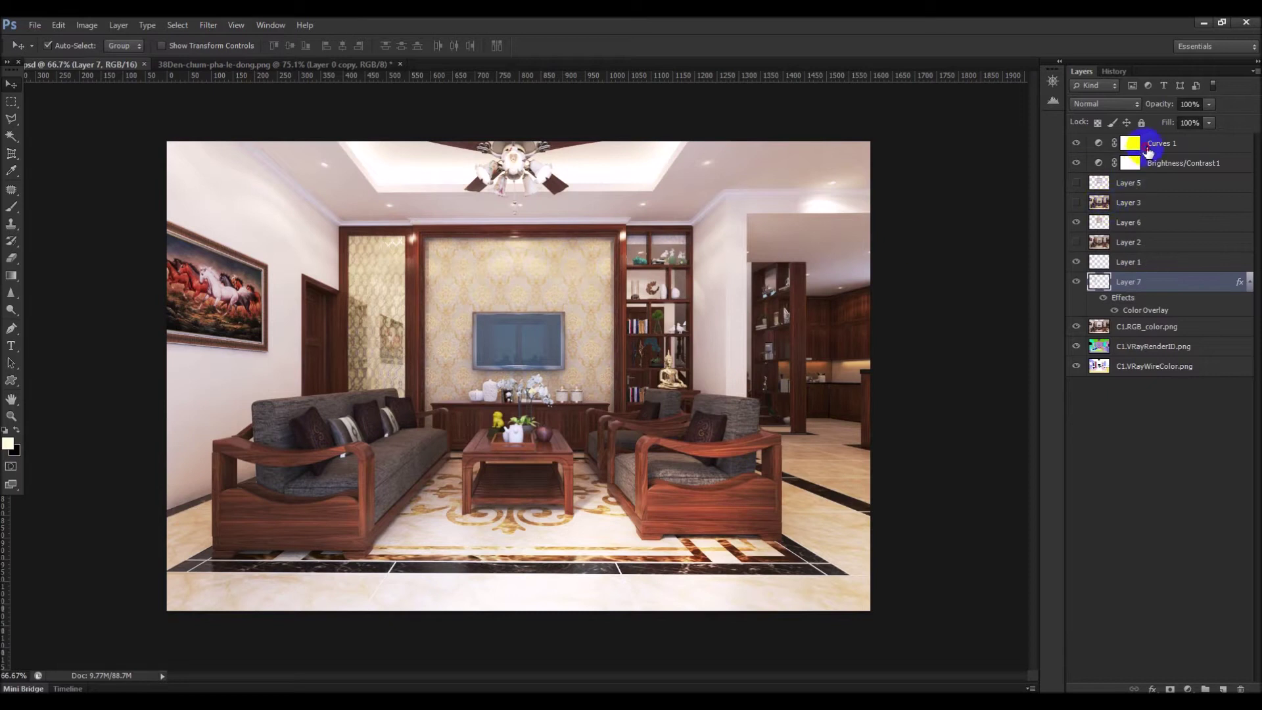
Paste the chandelier above Curves 1 as Layer 8, then hide that layer
left_click(1148, 148)
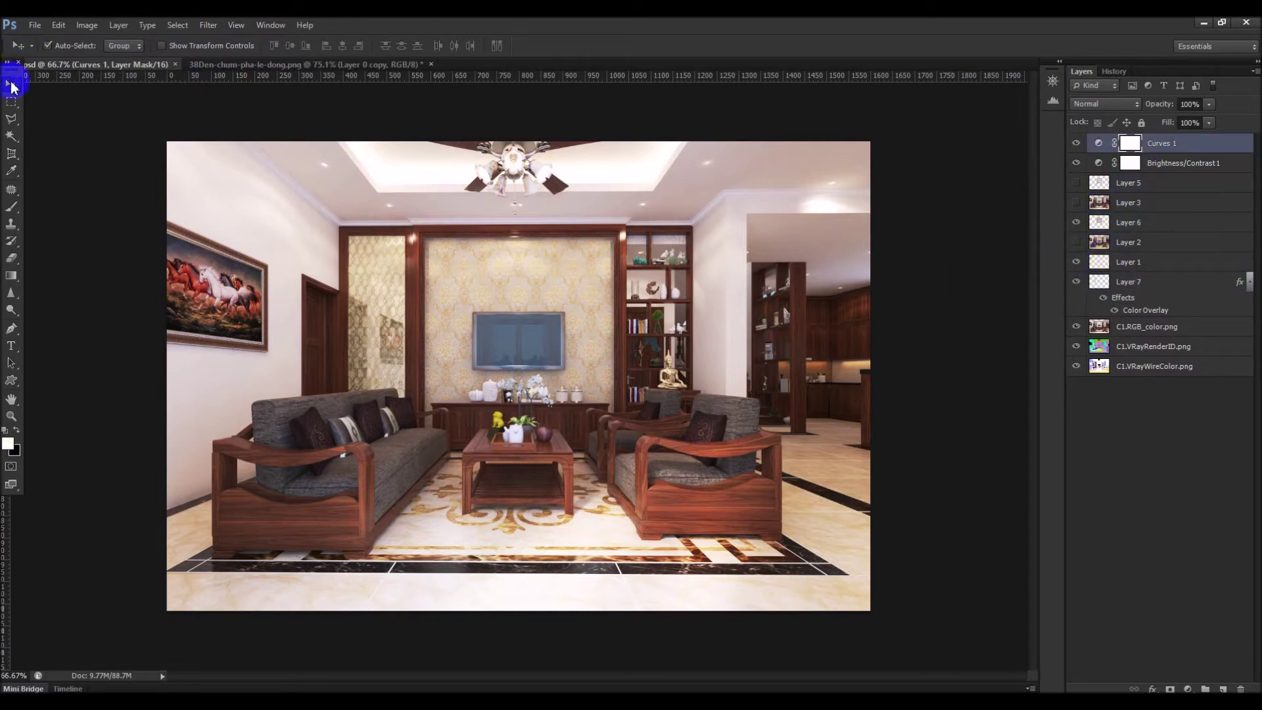
mouse_move(537, 169)
left_mouse_down()
mouse_move(314, 98)
mouse_move(551, 363)
left_mouse_up()
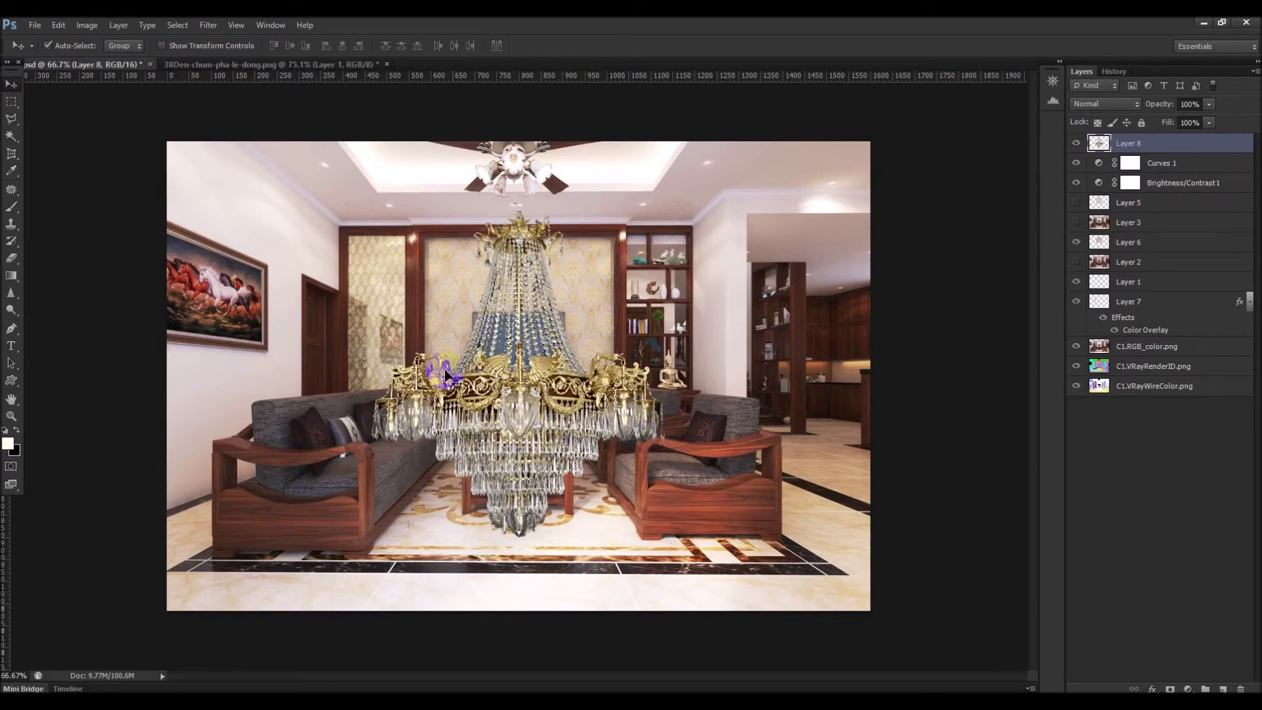
left_click(1077, 144)
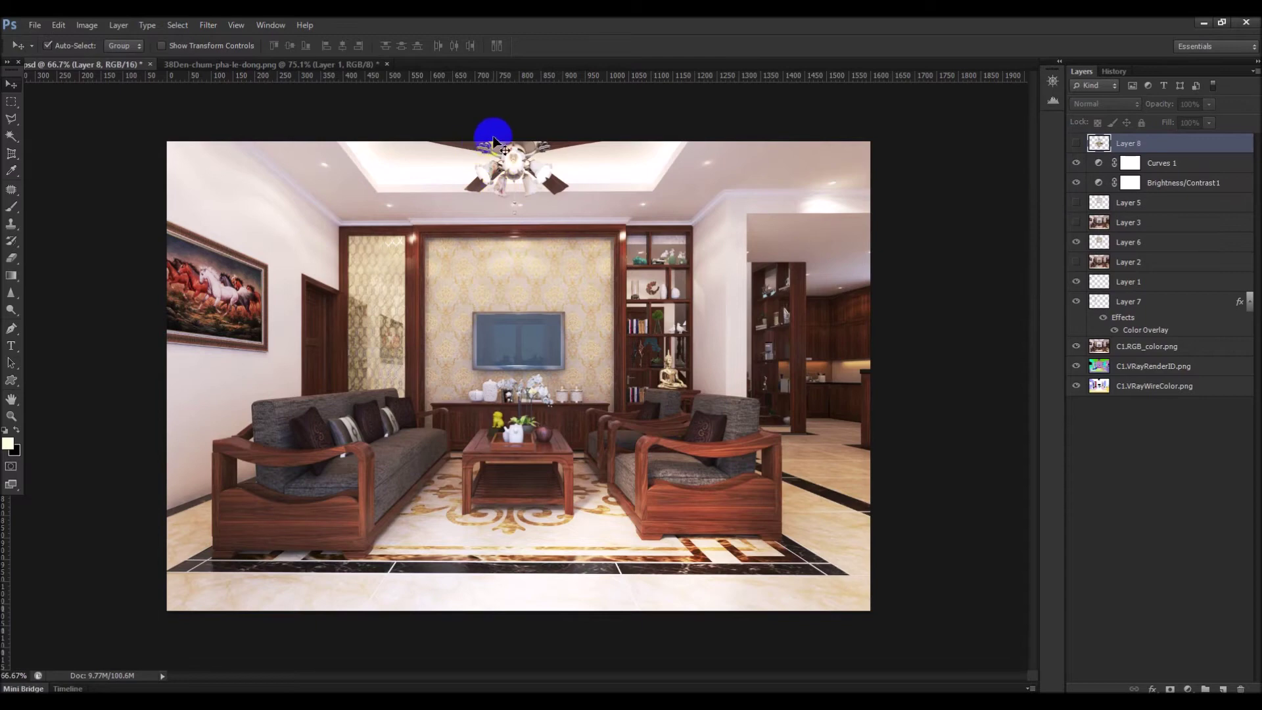
Clone-stamp plain ceiling over the area beside the fan on C1.RGB_color.png
scroll(495, 132, "up", 2)
scroll(519, 125, "up", 1)
scroll(561, 140, "up", 2)
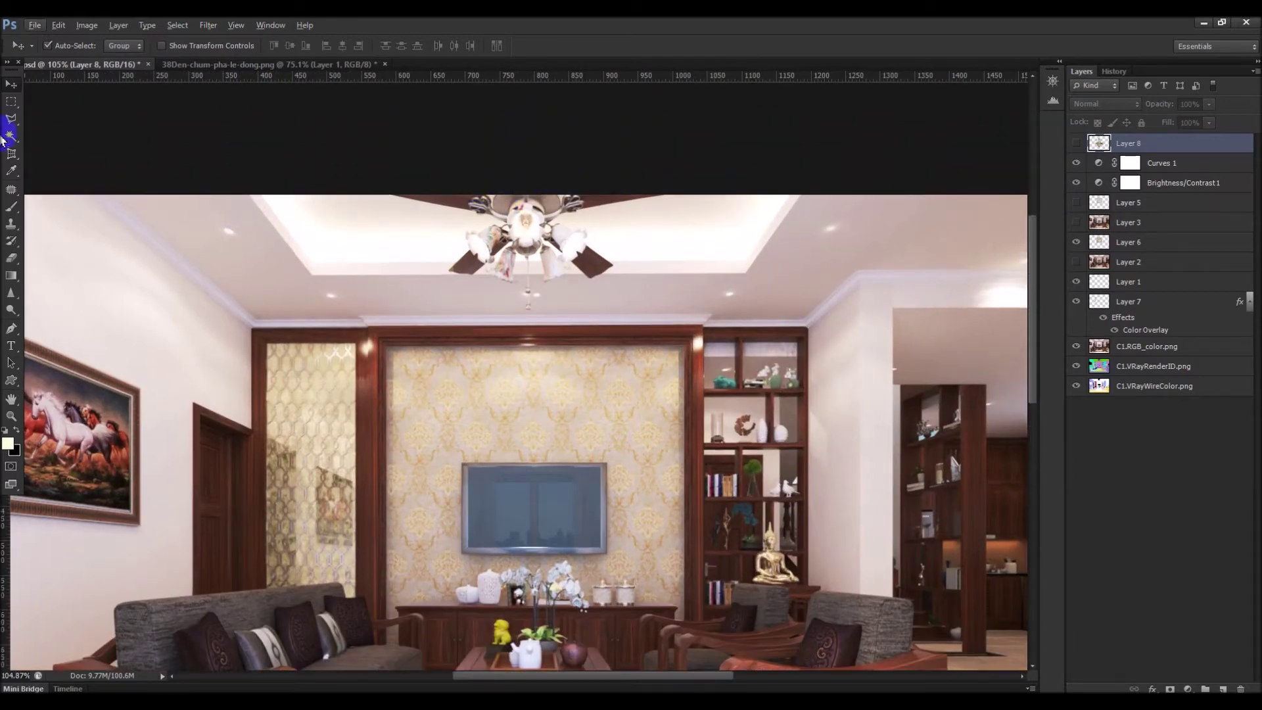
left_click(11, 227)
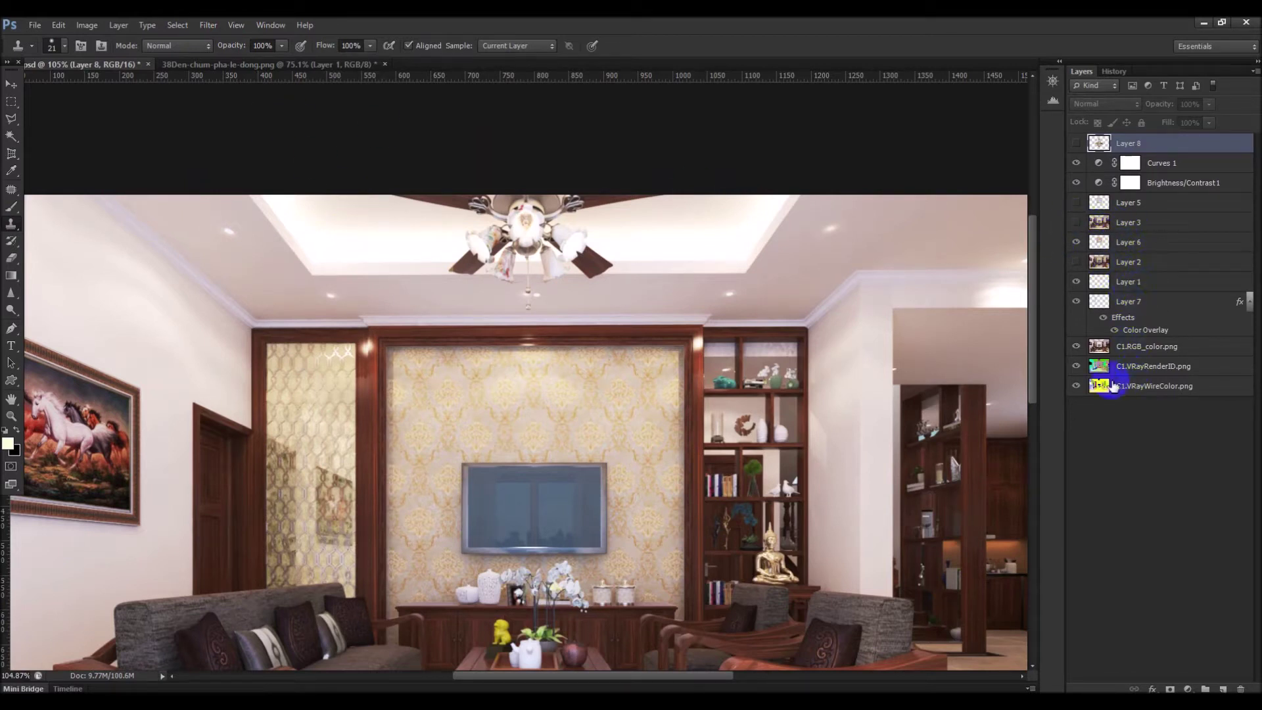
left_click(1141, 348)
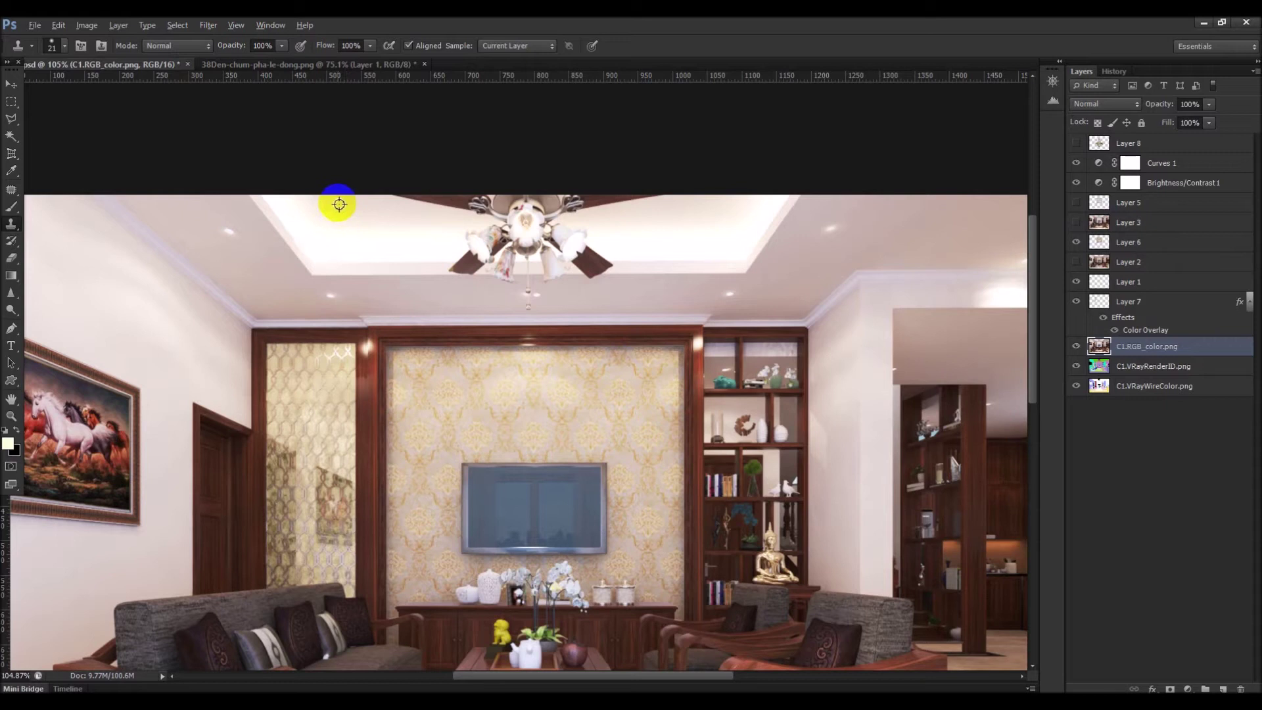
left_click_drag(371, 199, 433, 196)
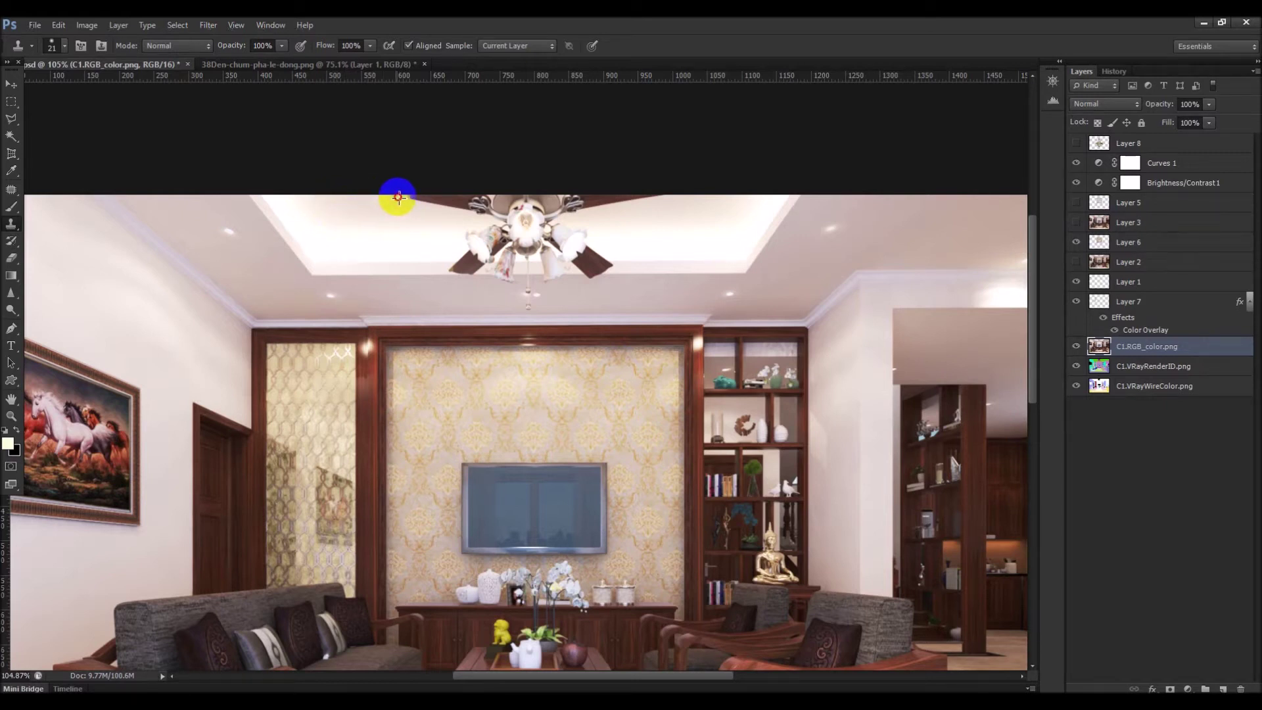
left_click(449, 203)
left_click_drag(439, 217, 465, 231)
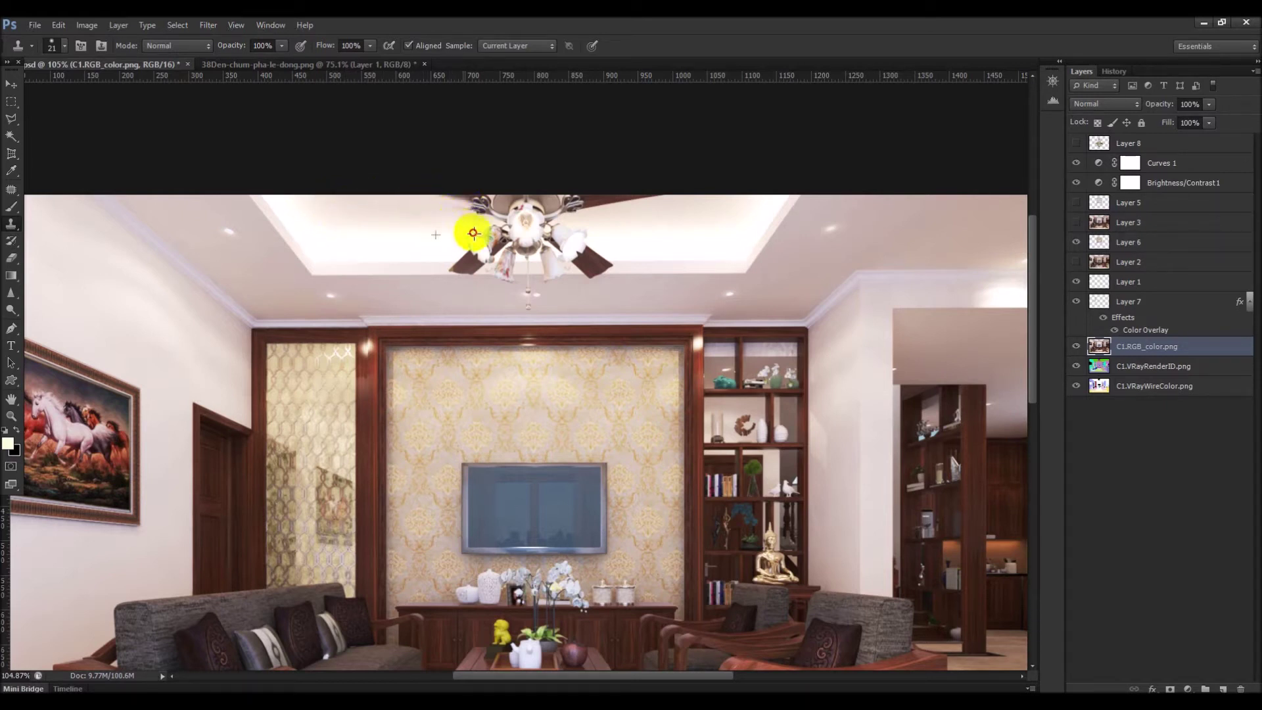
Enlarge the clone brush to size 67
left_click(65, 53)
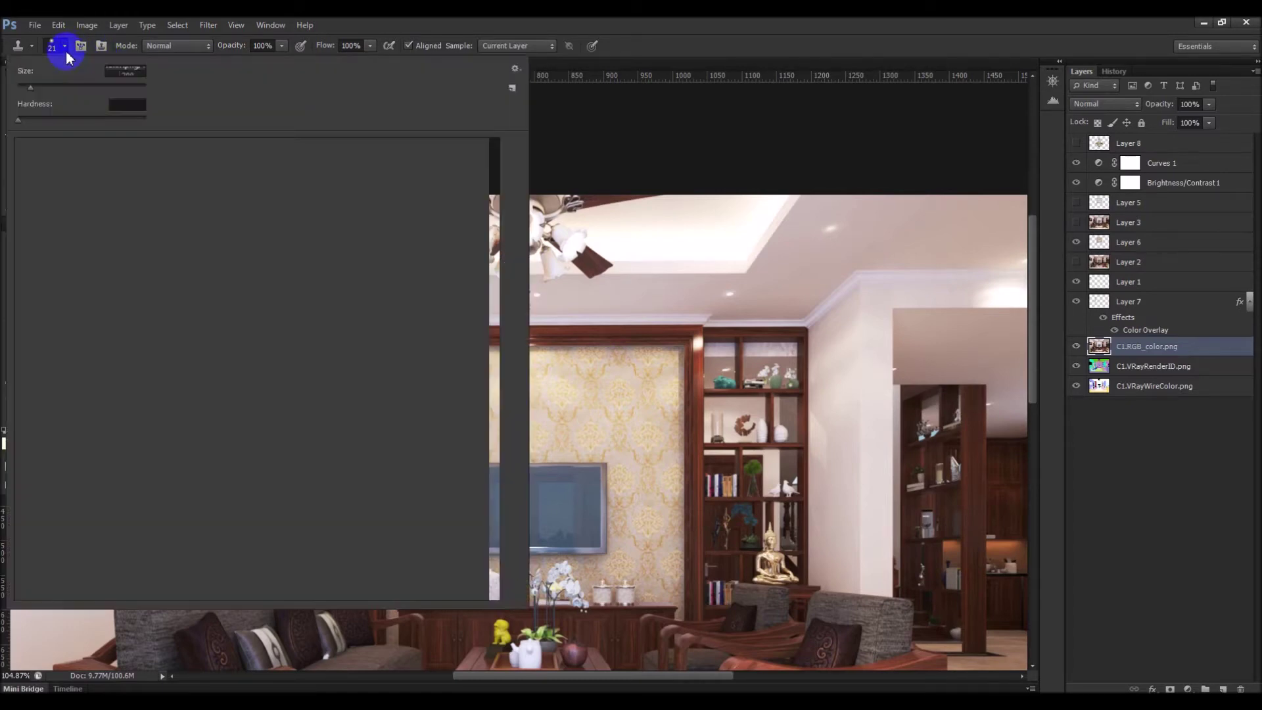
left_click_drag(59, 85, 57, 86)
left_click(615, 127)
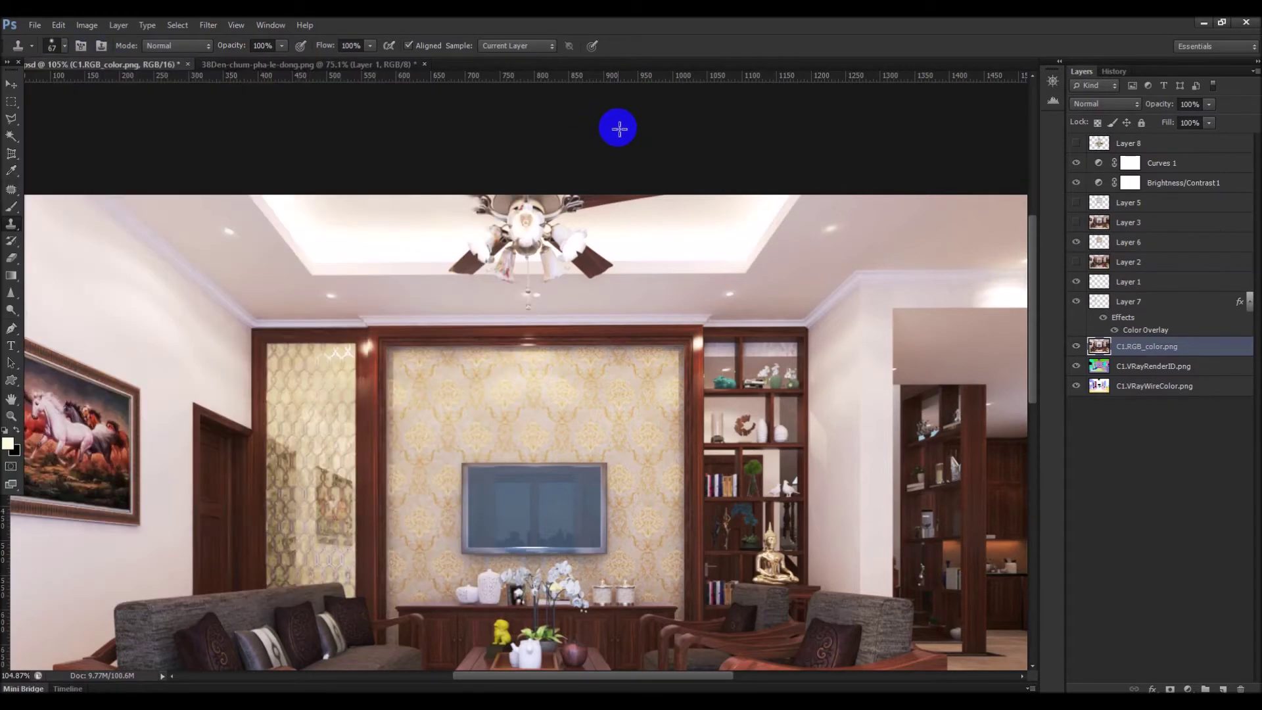
scroll(420, 272, "up", 5)
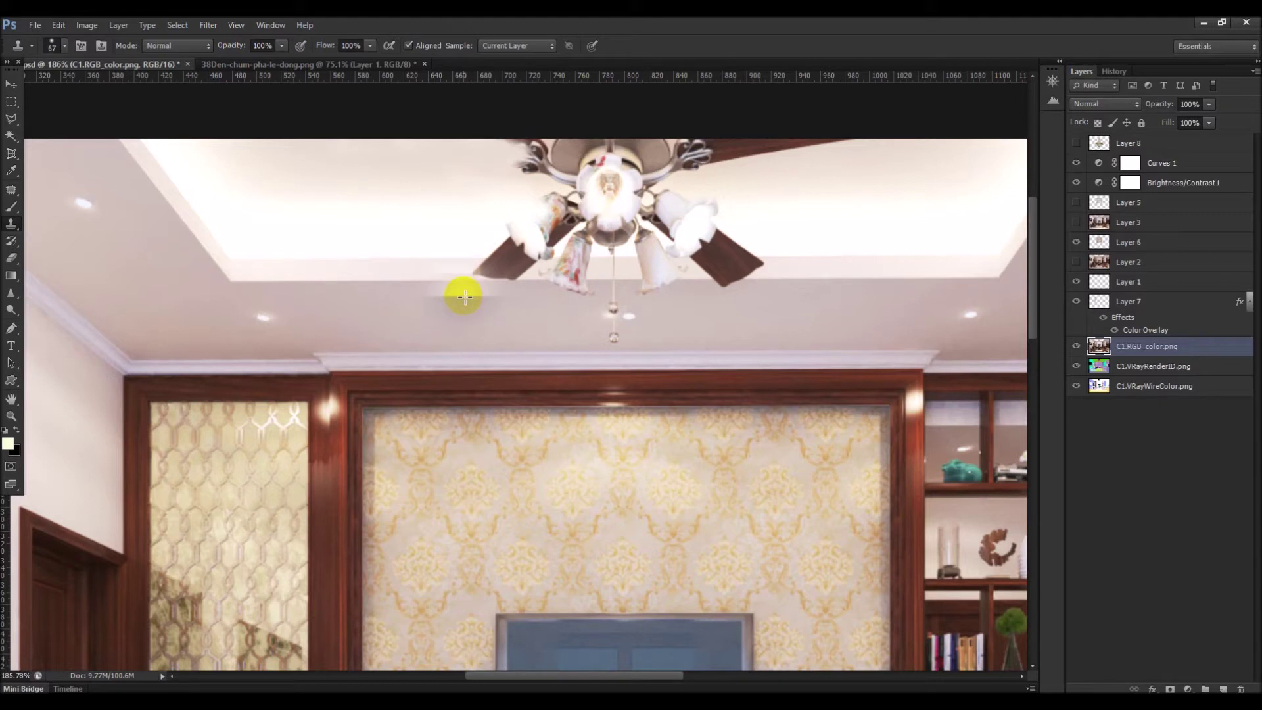
Hide Layers 6 and 1, show Layer 7, and clone ceiling over the fan's left lamps
left_click_drag(471, 282, 469, 269)
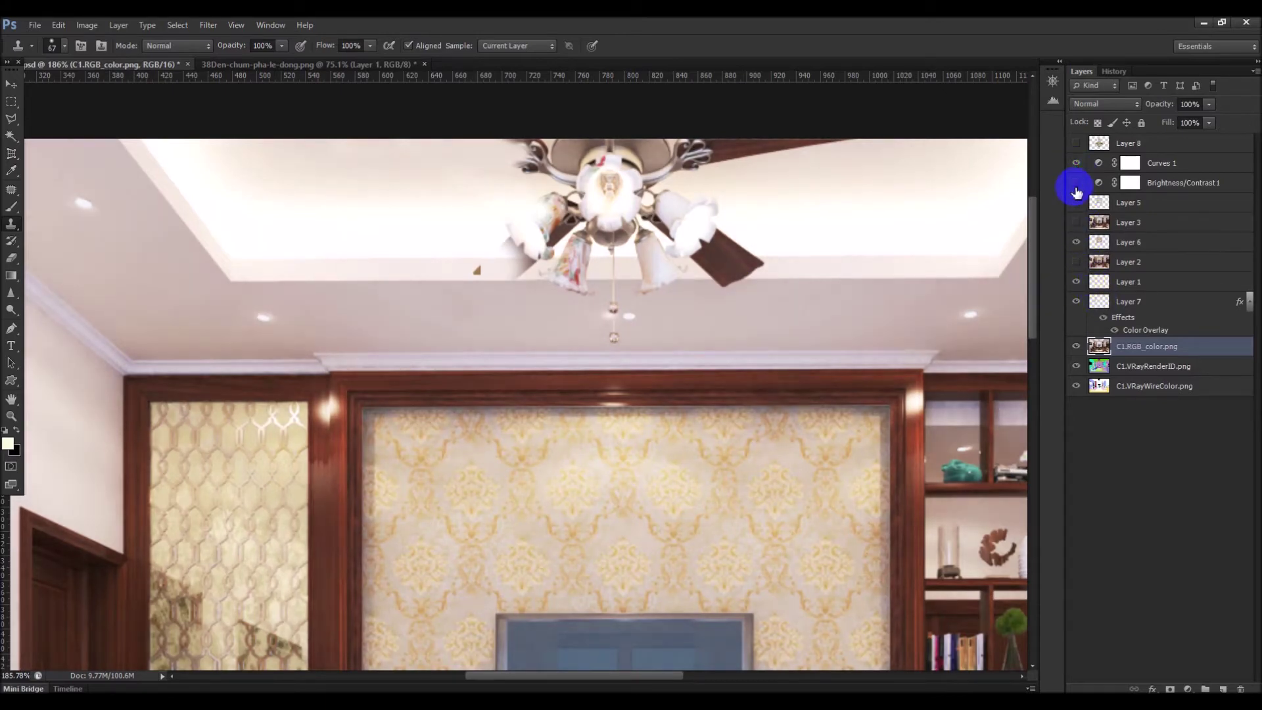
left_click(1077, 242)
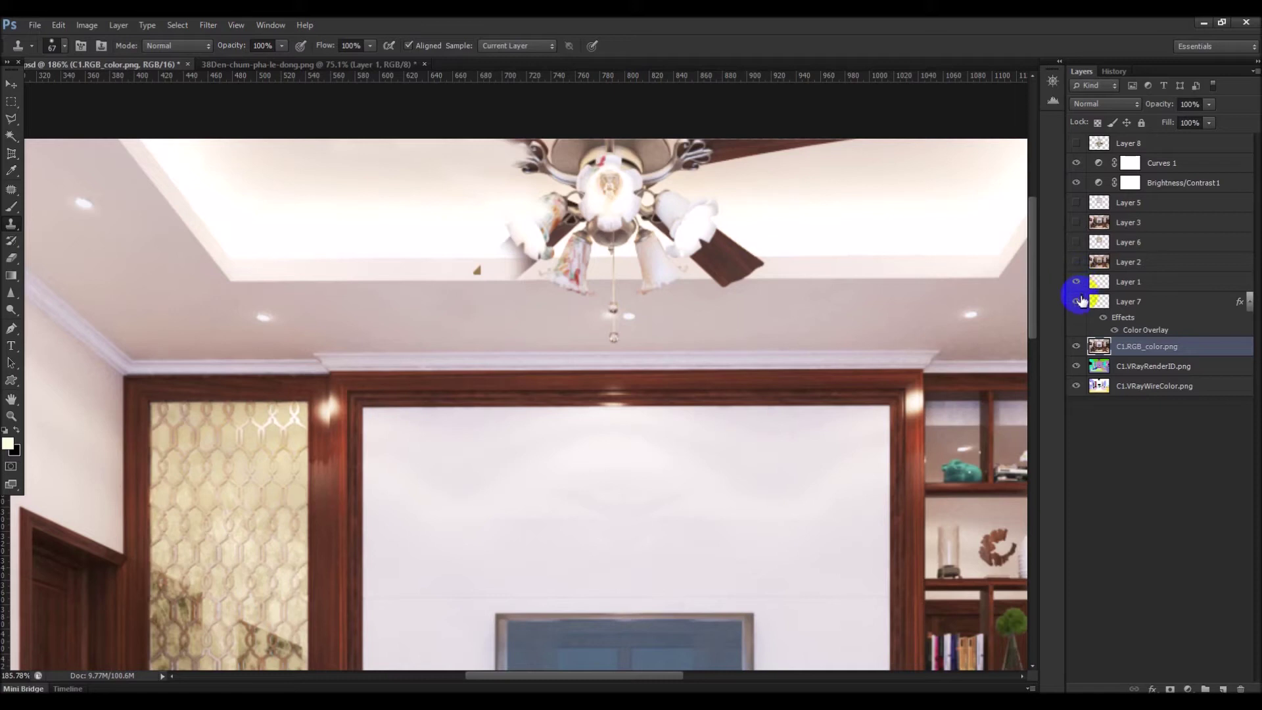
left_click(1077, 282)
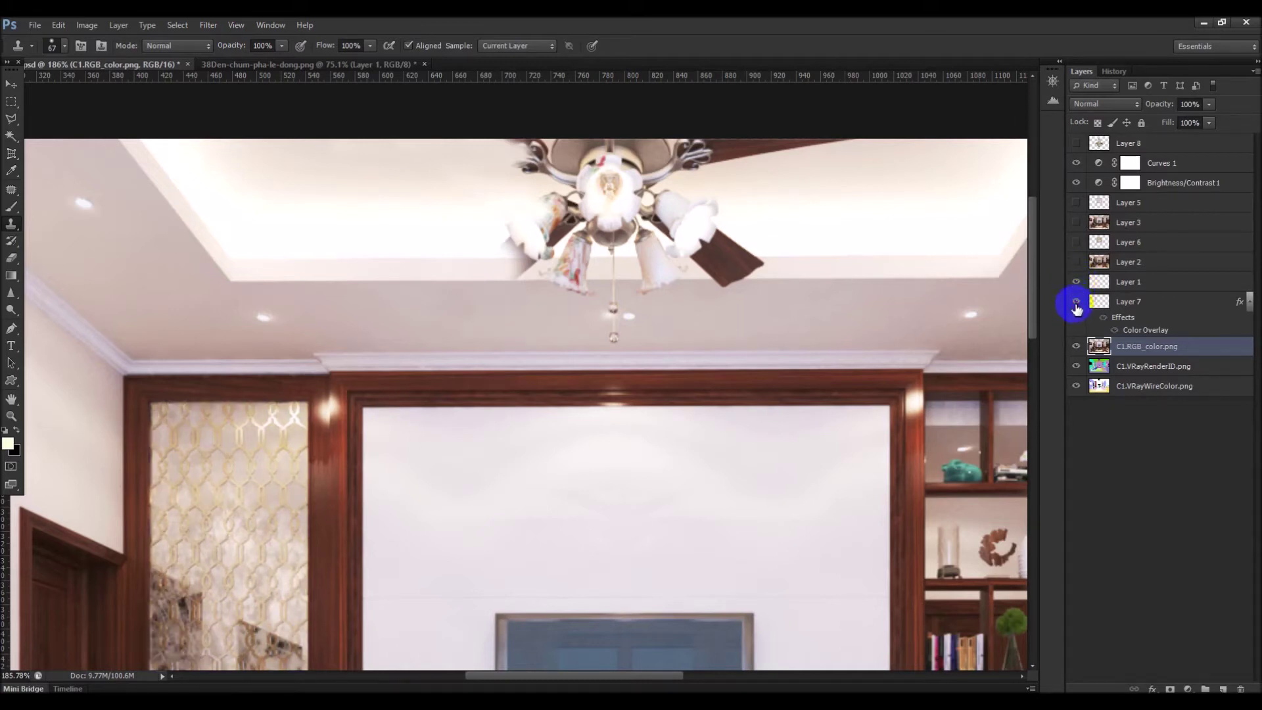
left_click(1076, 303)
mouse_move(494, 271)
left_mouse_down()
mouse_move(541, 231)
mouse_move(555, 237)
mouse_move(561, 268)
mouse_move(630, 280)
mouse_move(631, 267)
mouse_move(749, 264)
mouse_move(719, 231)
mouse_move(598, 220)
mouse_move(530, 169)
mouse_move(575, 211)
mouse_move(557, 167)
left_mouse_up()
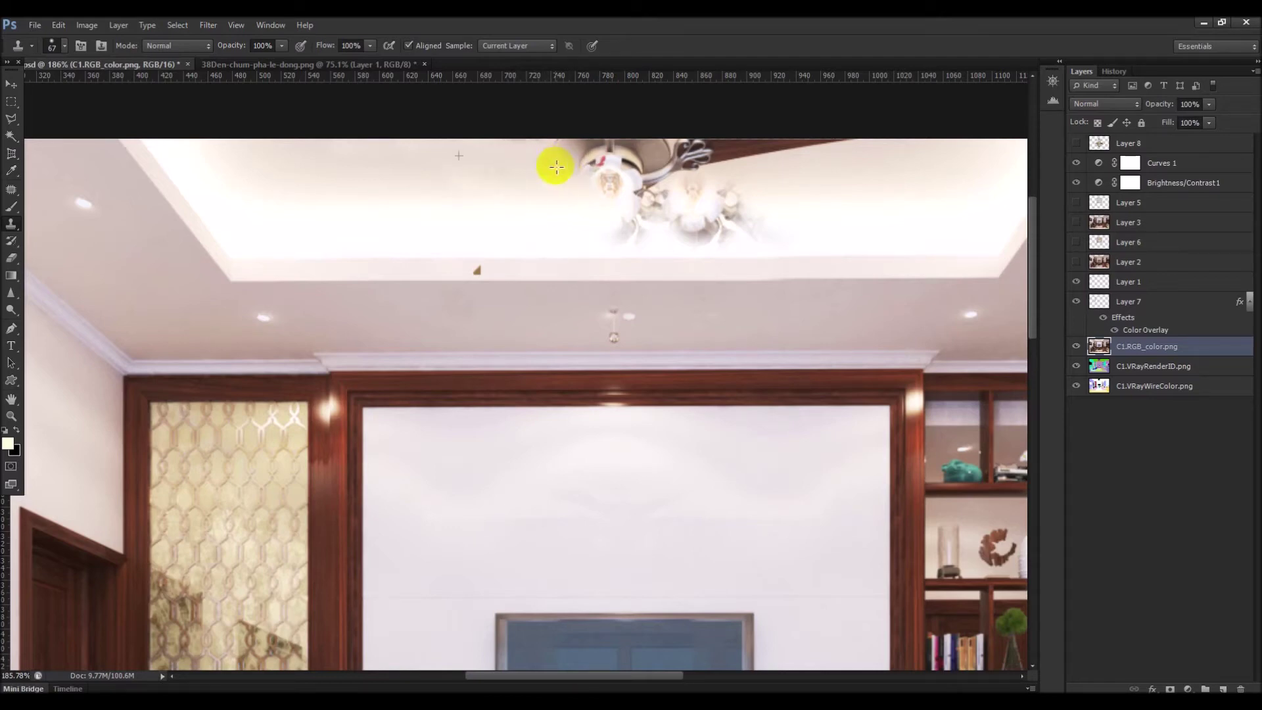
Sample clean ceiling and clone over the small spots beside the pendant
scroll(614, 316, "up", 3)
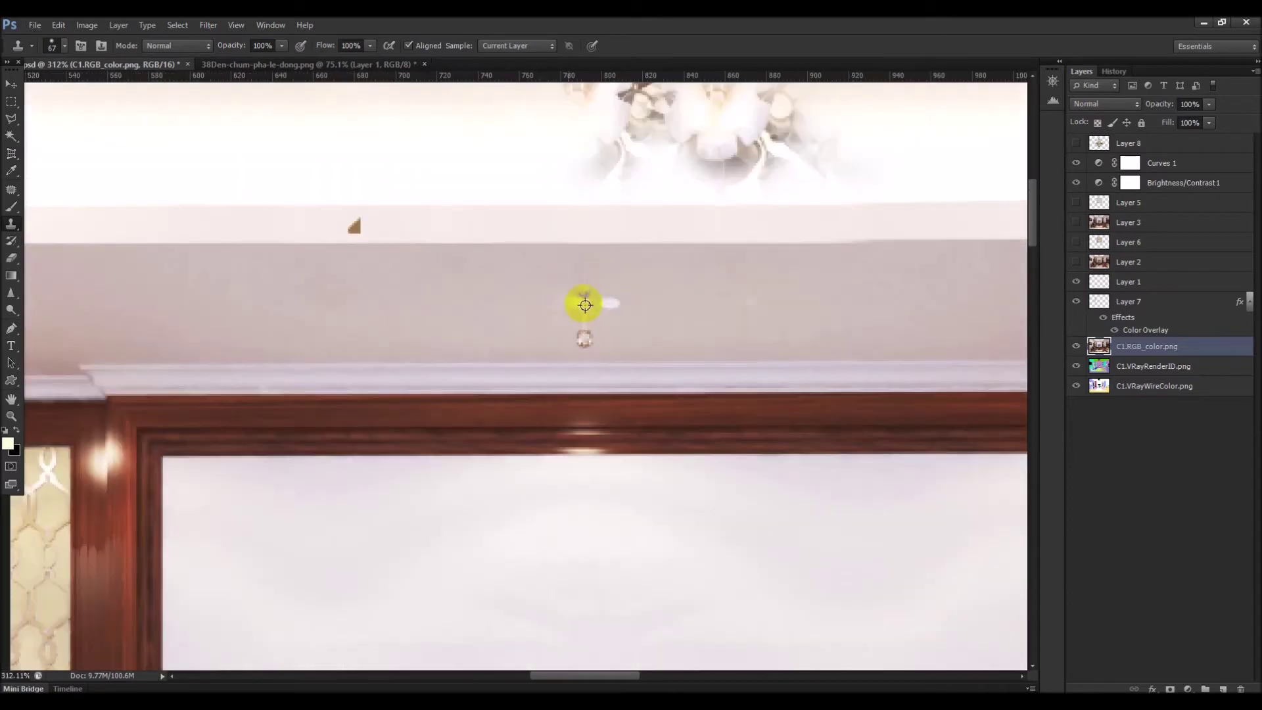
scroll(694, 334, "down", 3)
scroll(632, 324, "up", 3)
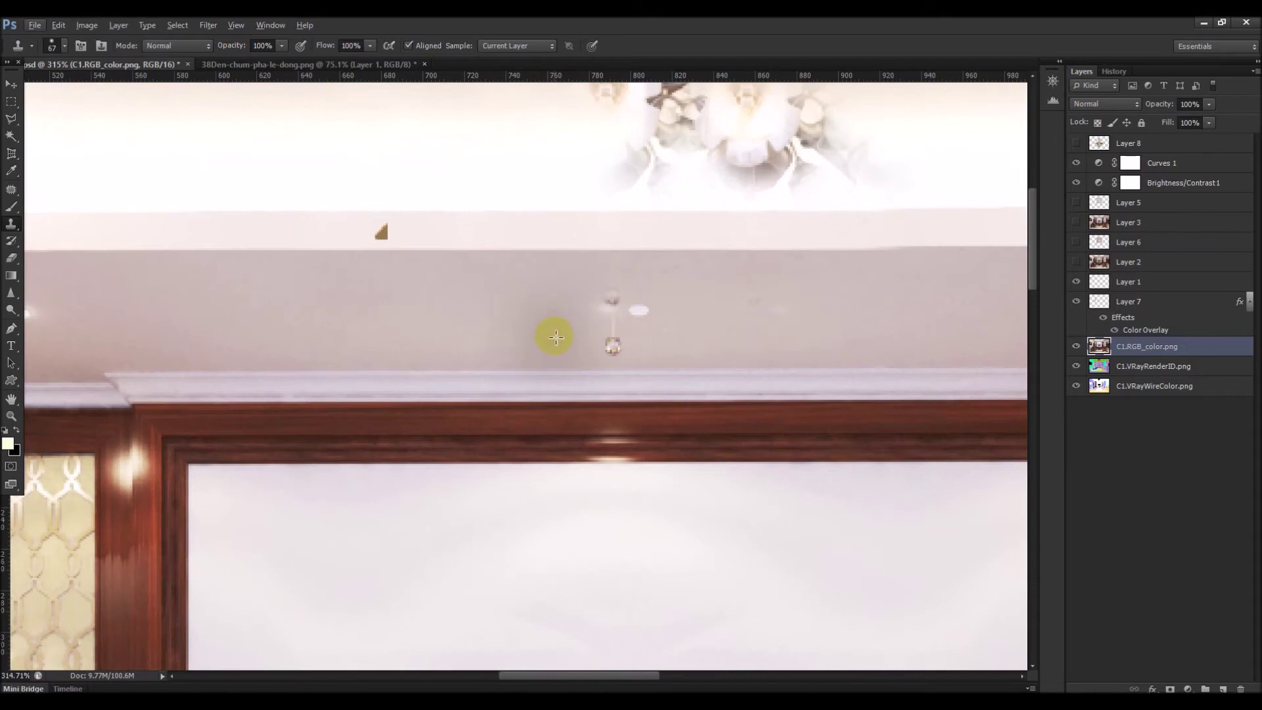
left_click(427, 297, "alt")
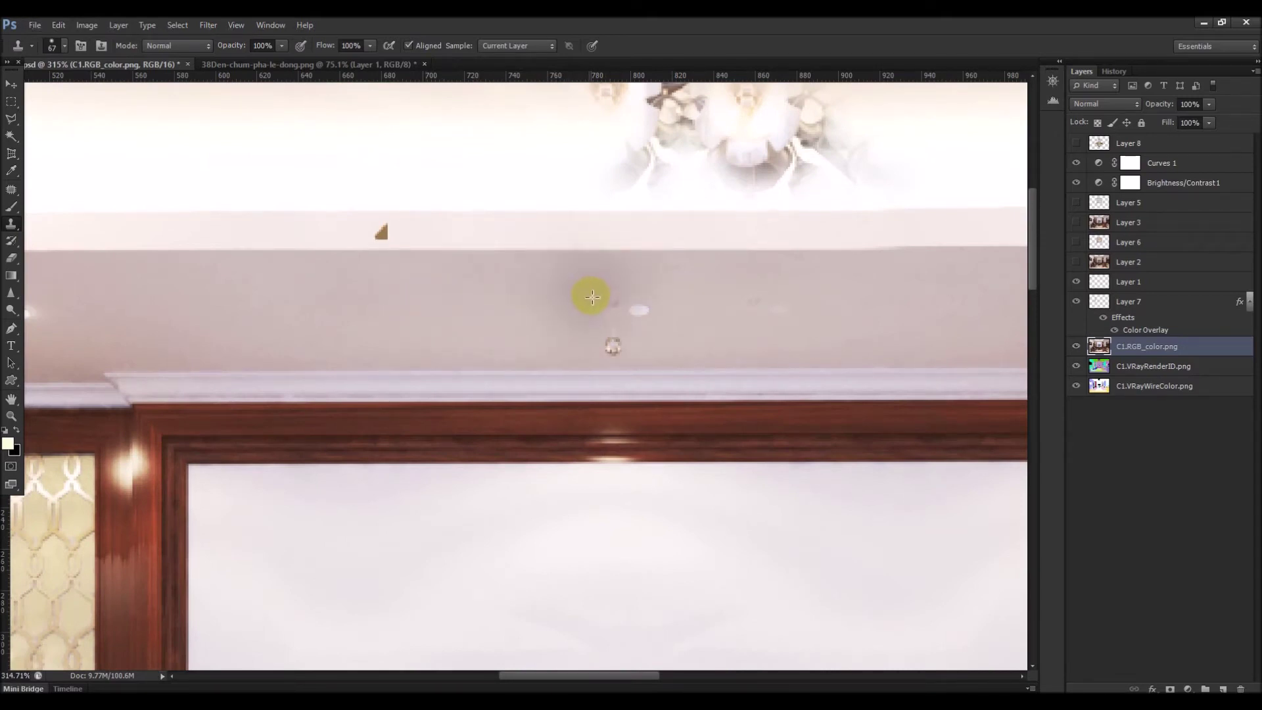
left_click_drag(593, 297, 593, 322)
left_click(593, 325)
scroll(581, 317, "down", 5)
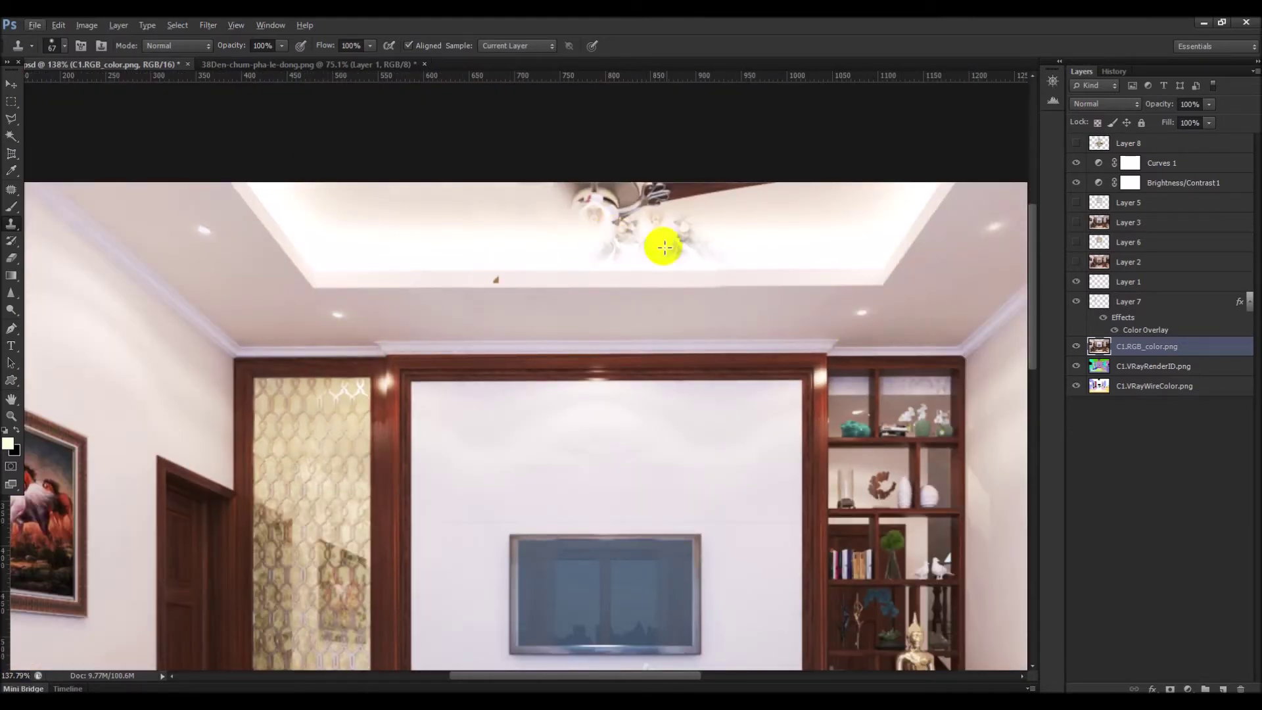
scroll(818, 195, "up", 3)
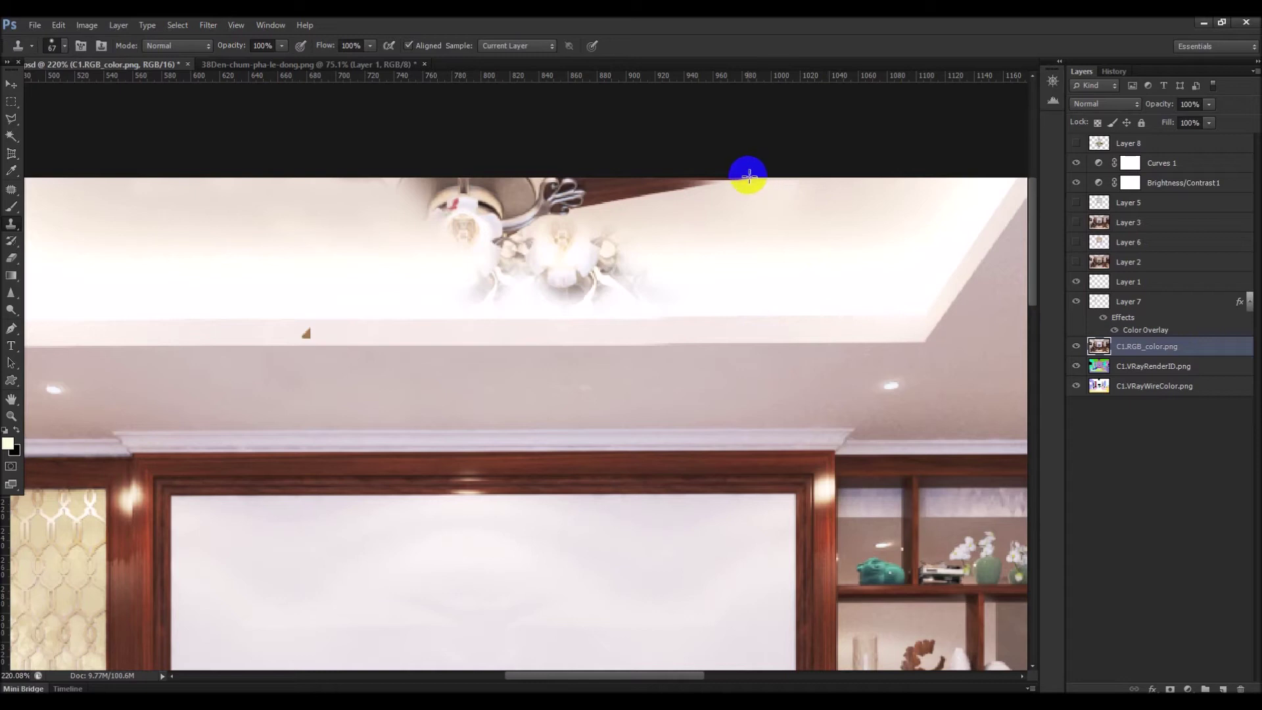
Clone away the remaining fan blade and the right-hand lamps and arms
left_click_drag(753, 176, 614, 228)
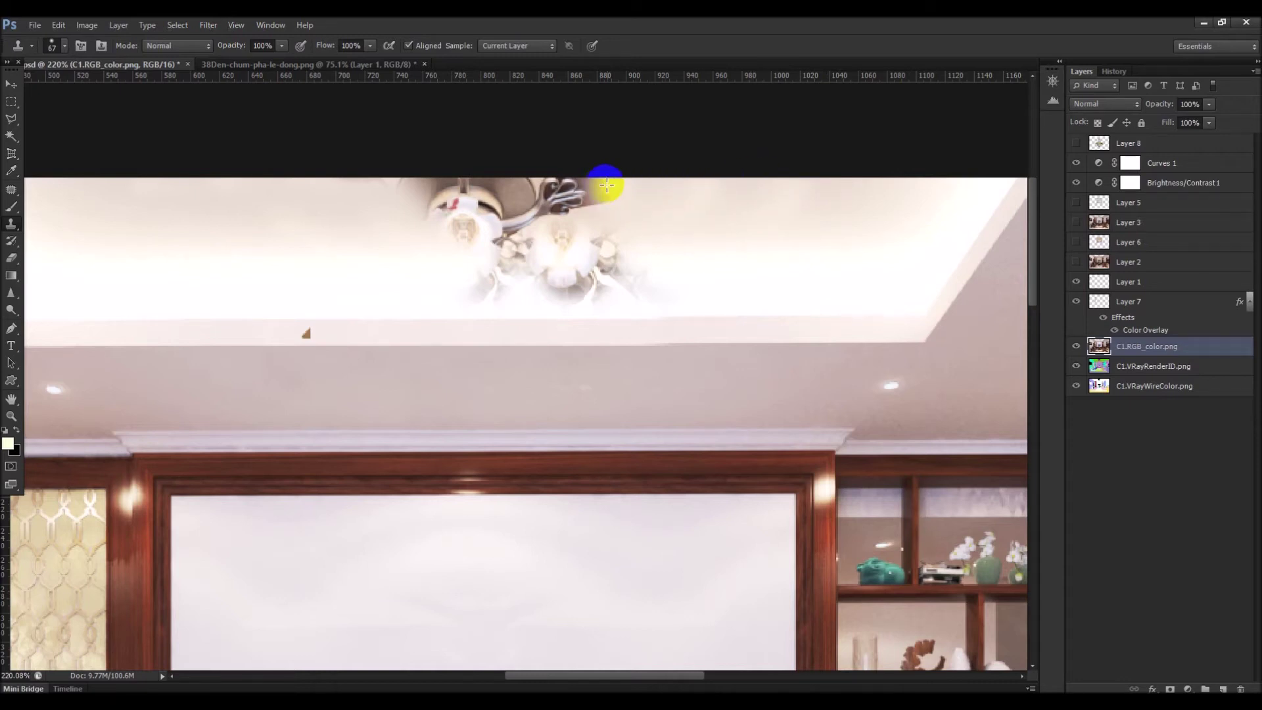
mouse_move(634, 285)
left_mouse_down()
mouse_move(507, 268)
mouse_move(564, 225)
mouse_move(572, 191)
mouse_move(535, 189)
mouse_move(460, 217)
mouse_move(460, 191)
mouse_move(375, 180)
mouse_move(397, 191)
left_mouse_up()
scroll(603, 208, "down", 1)
scroll(471, 269, "down", 4)
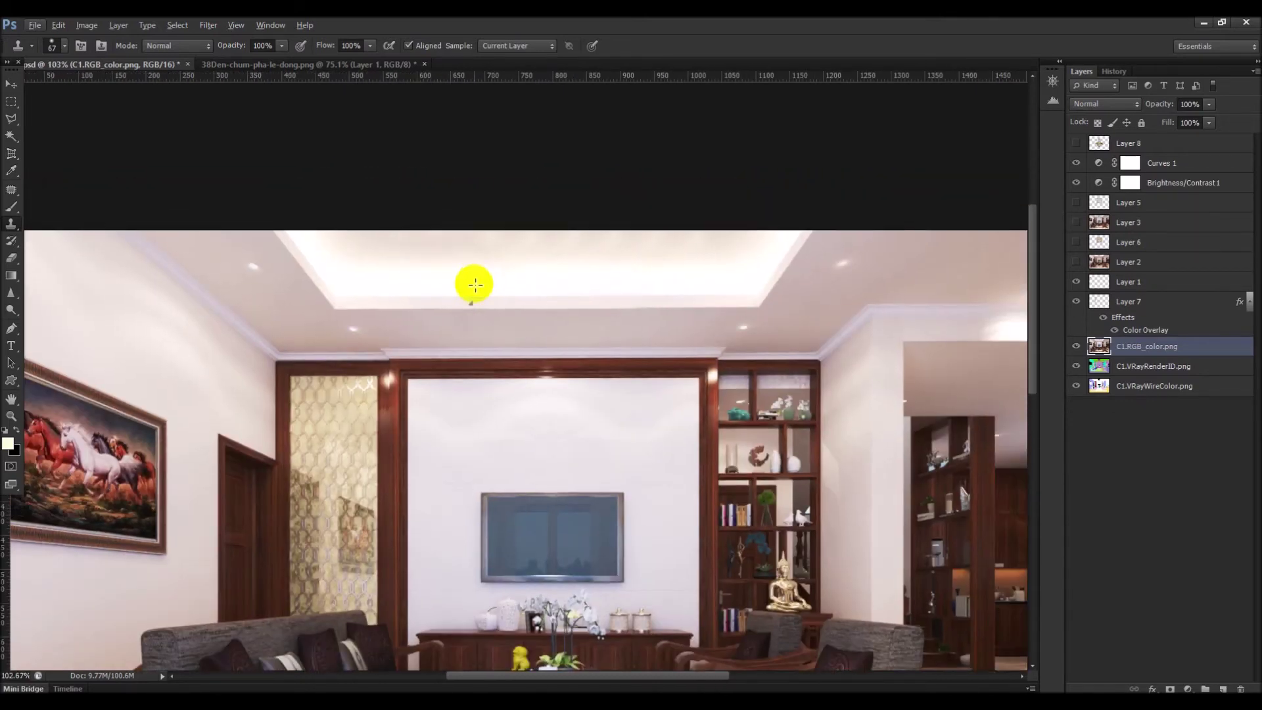
scroll(511, 309, "up", 1)
left_click(11, 102)
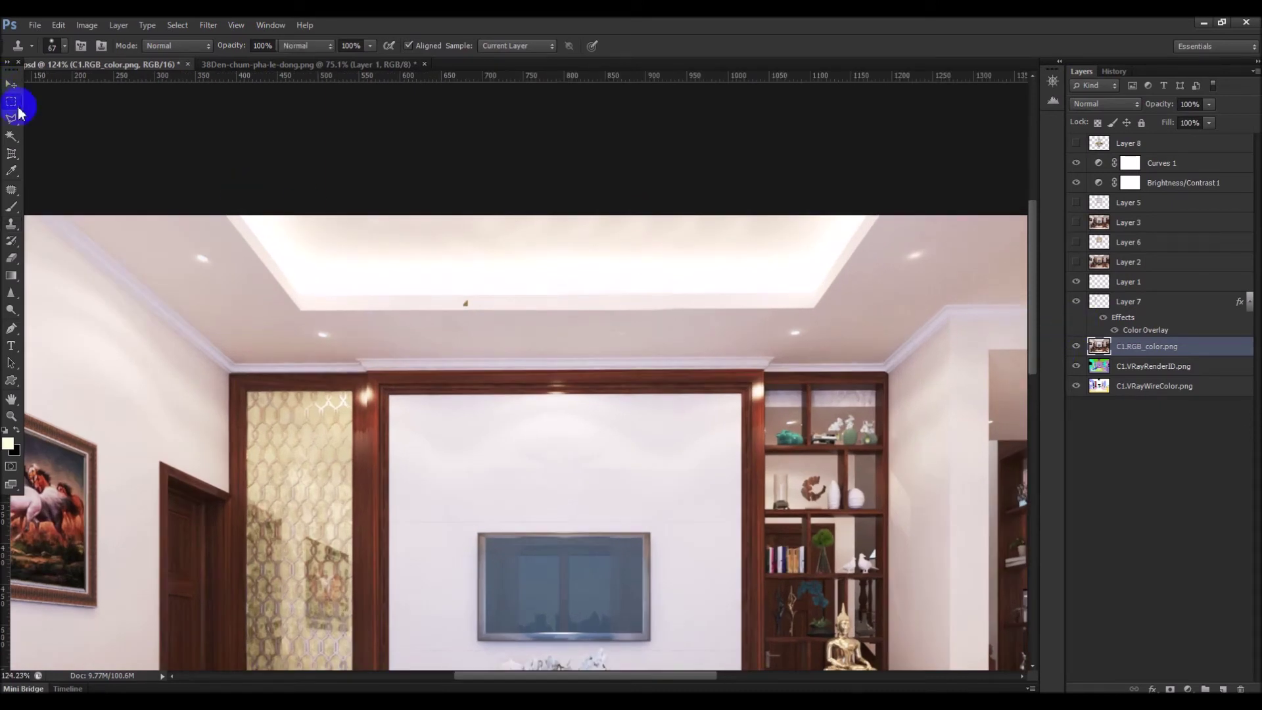
left_click_drag(403, 269, 549, 332)
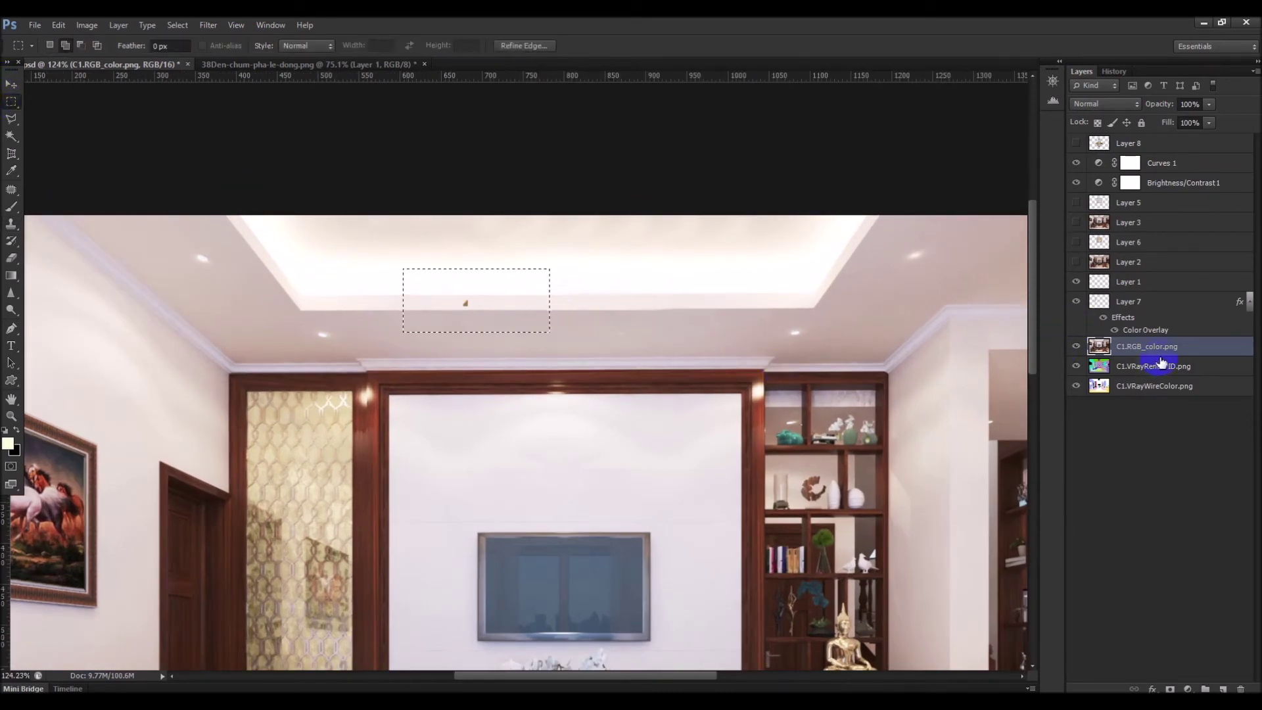
left_click(1076, 302)
left_click(1076, 302)
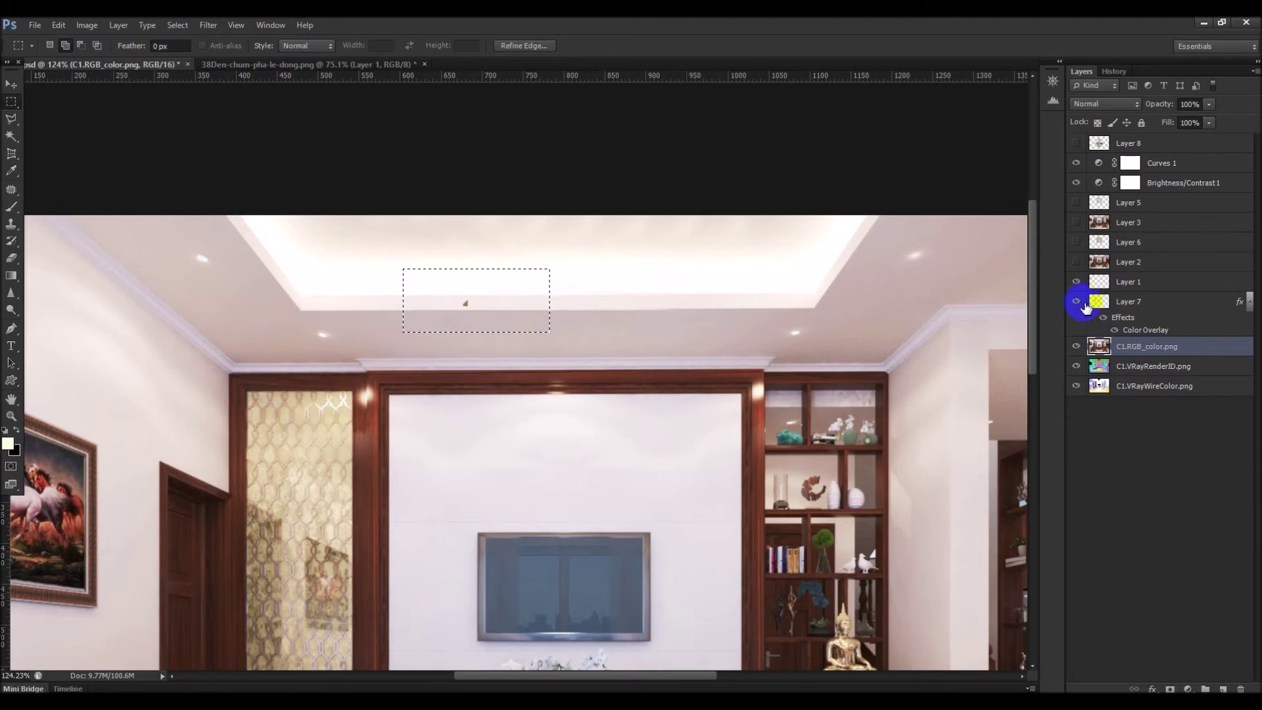
left_click(1128, 304)
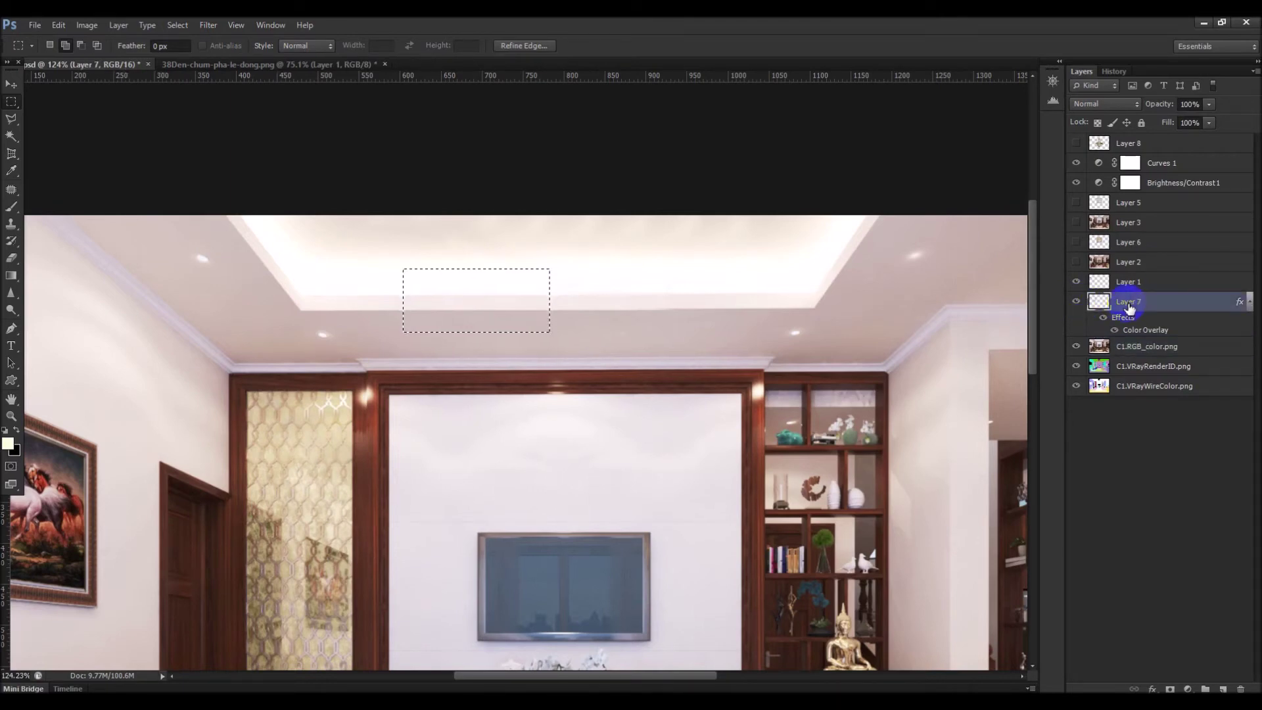
key("ctrl+d")
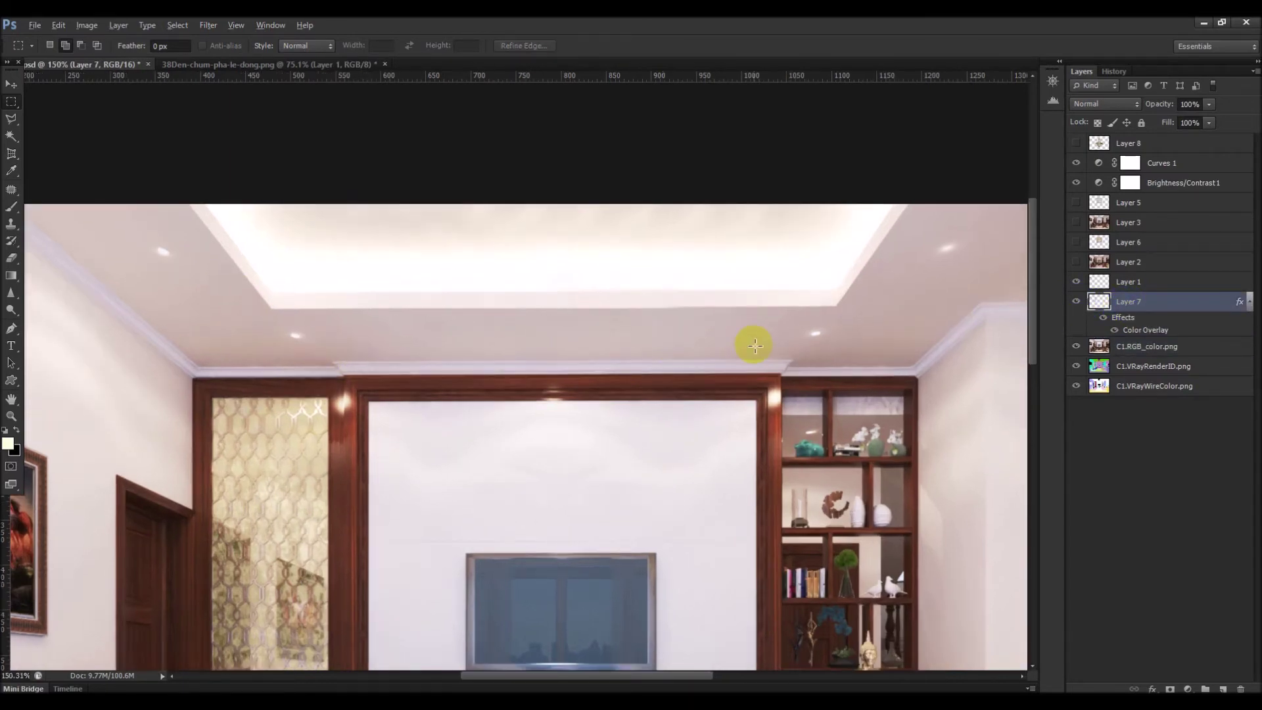
scroll(756, 344, "up", 2)
scroll(831, 355, "up", 3)
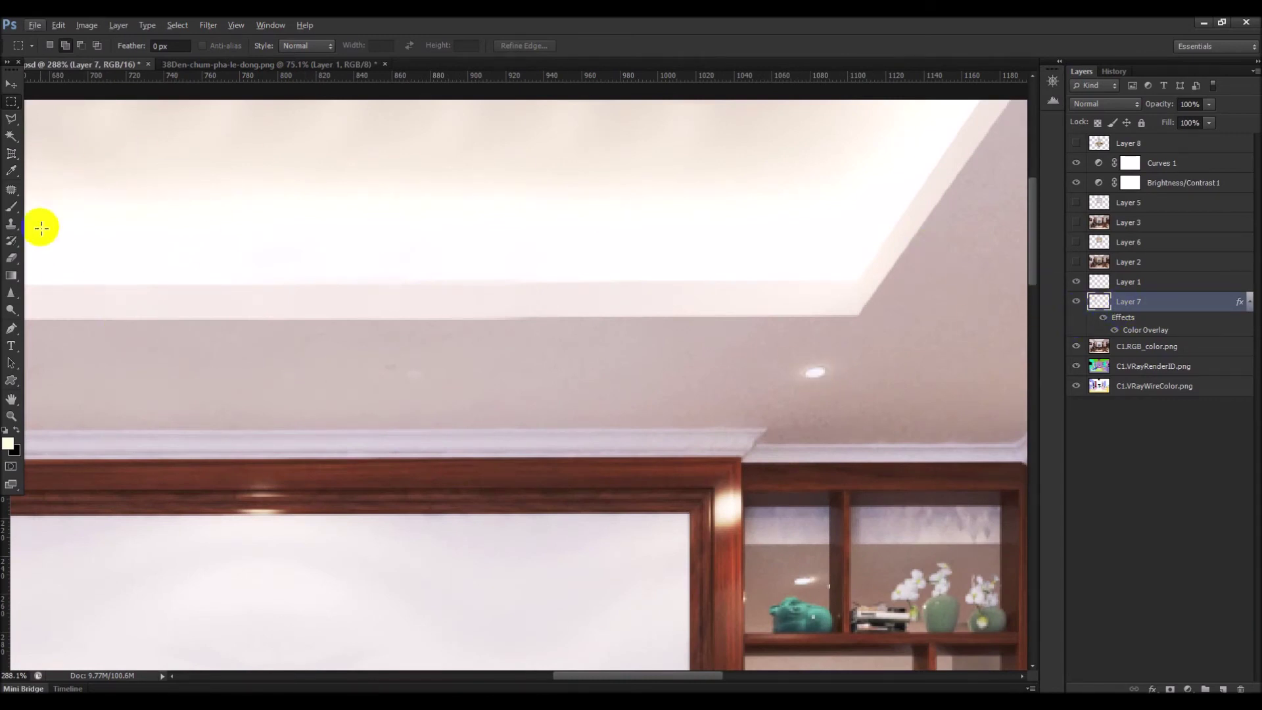
left_click(1146, 347)
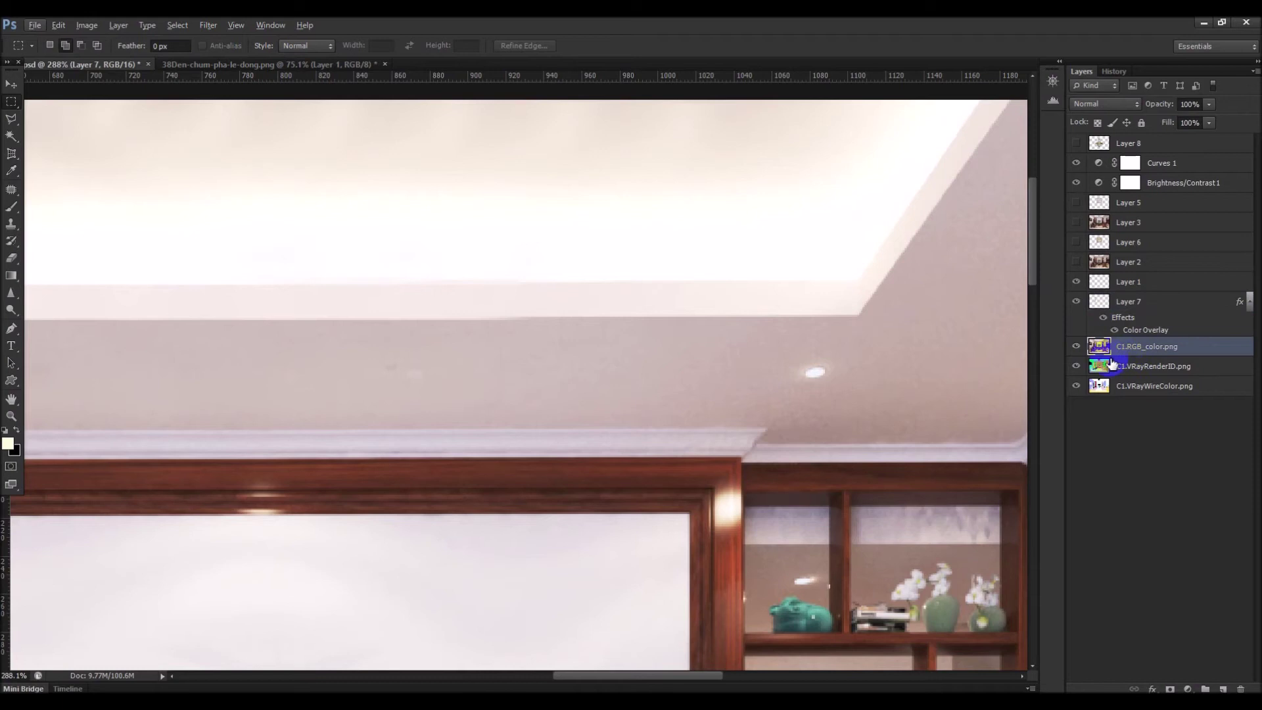
left_click(11, 227)
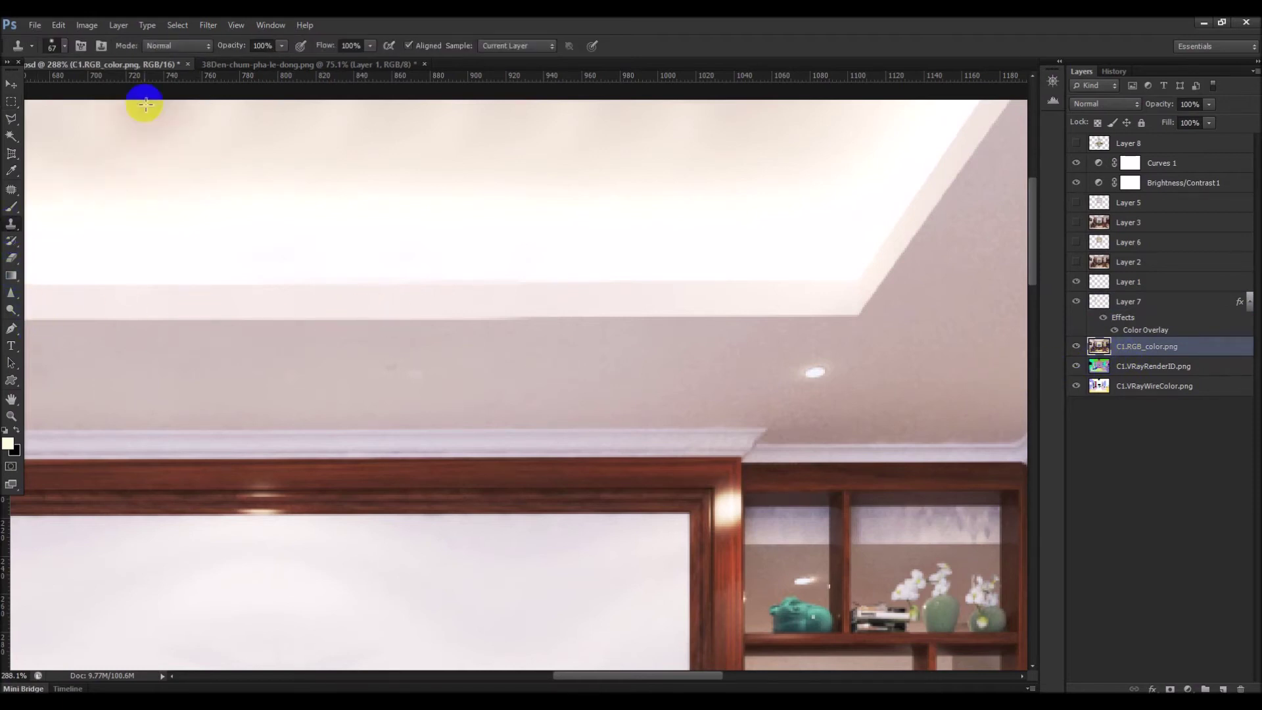
left_click(64, 50)
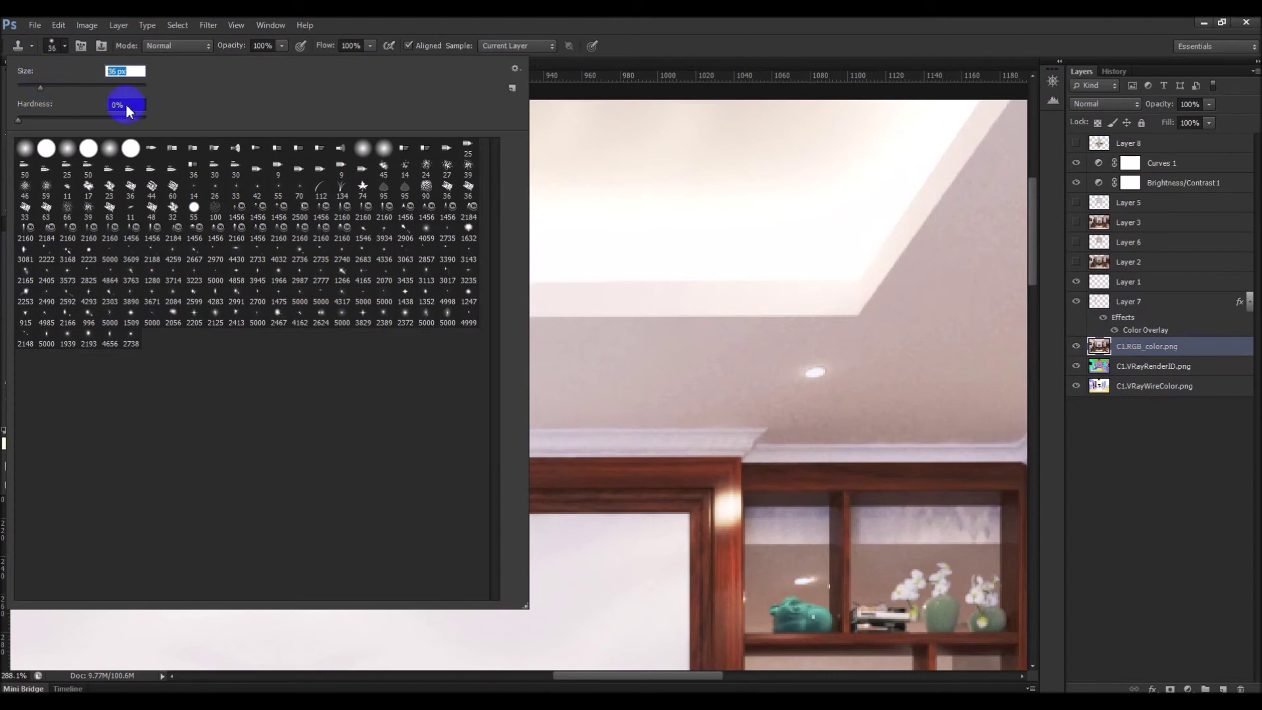
left_click(879, 155)
scroll(884, 178, "down", 5)
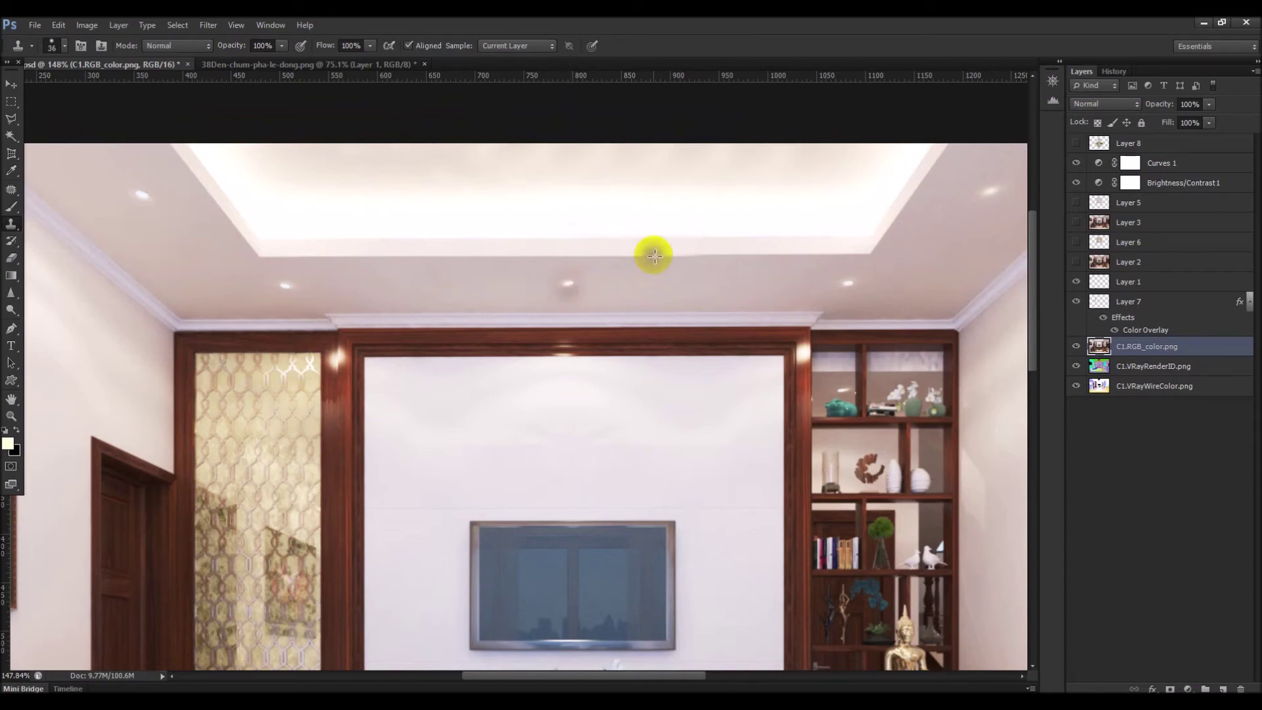
scroll(600, 299, "up", 5)
scroll(601, 300, "up", 3)
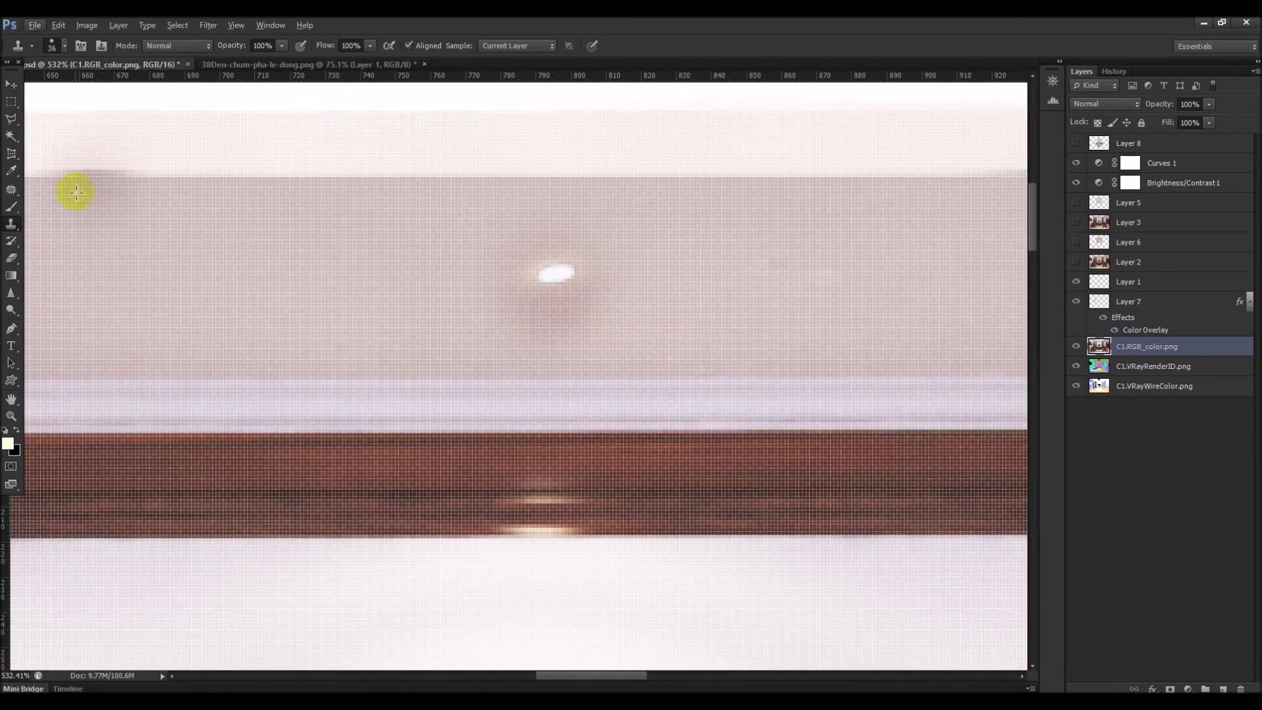
left_click(12, 85)
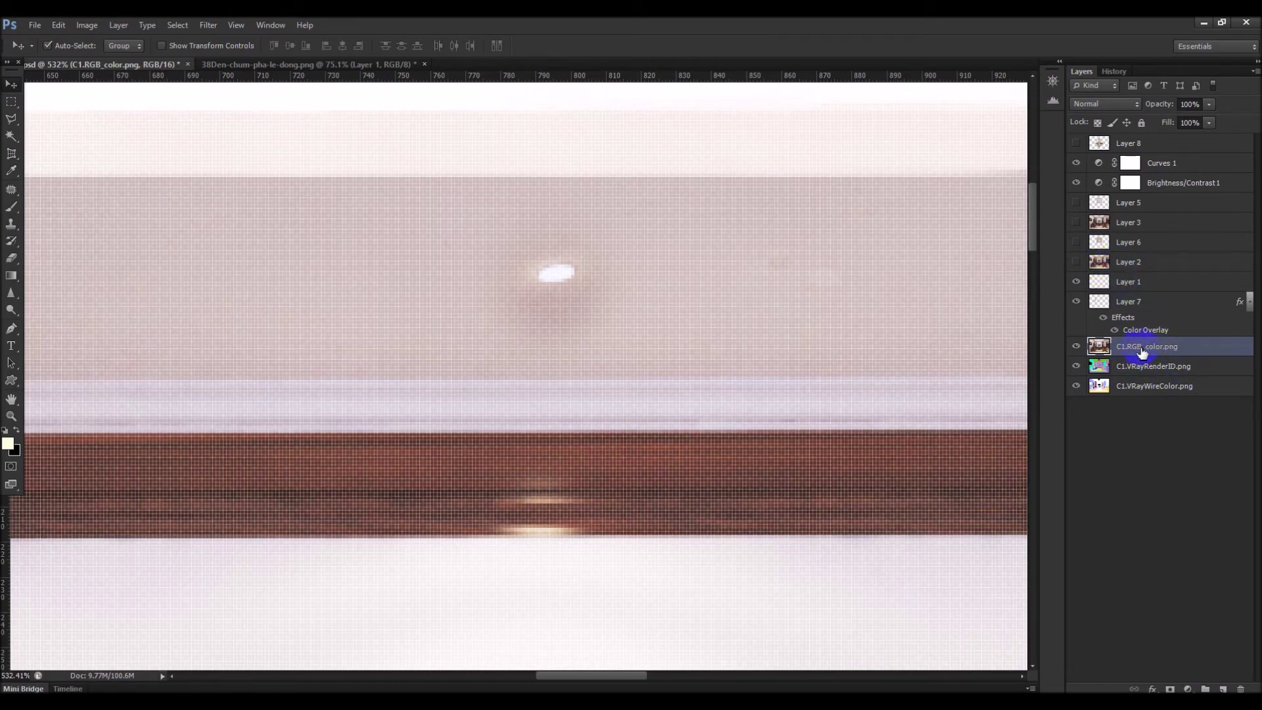
Copy the small white ceiling spot from Layer 2 to a new layer, then select C1.RGB_color.png with Clone Stamp
left_click(1126, 268)
left_click(1076, 261)
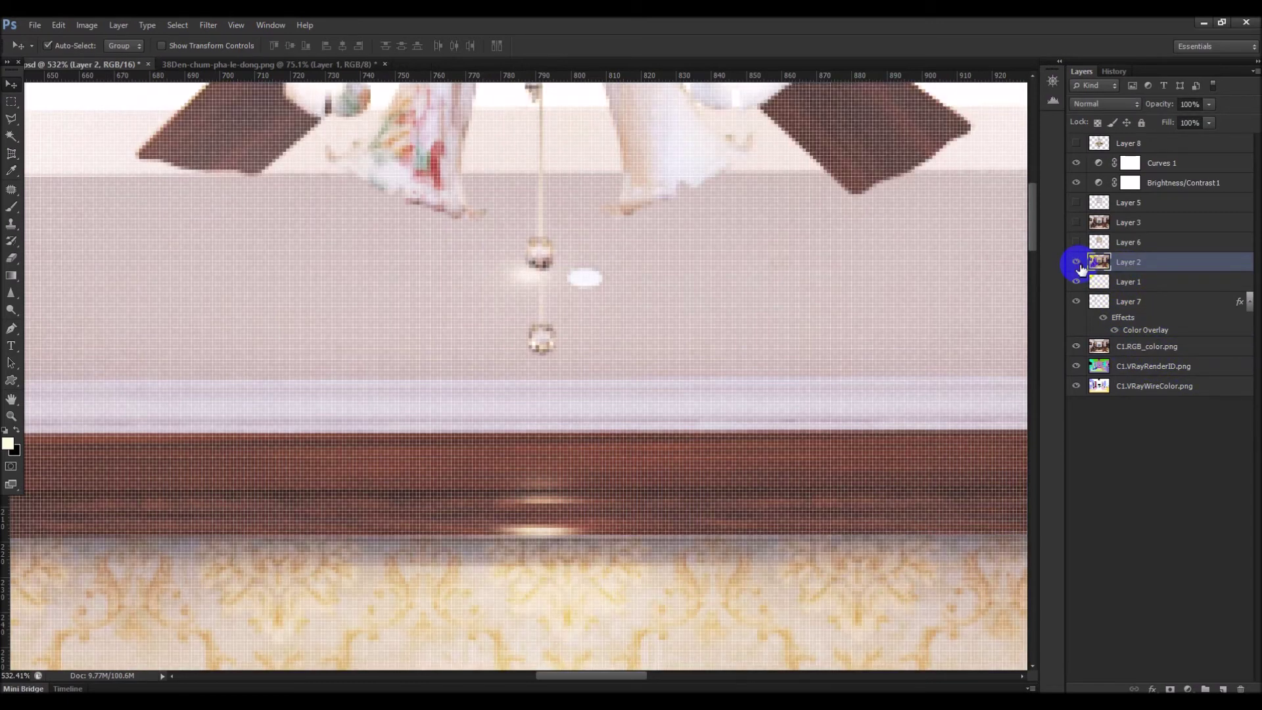
left_click(11, 102)
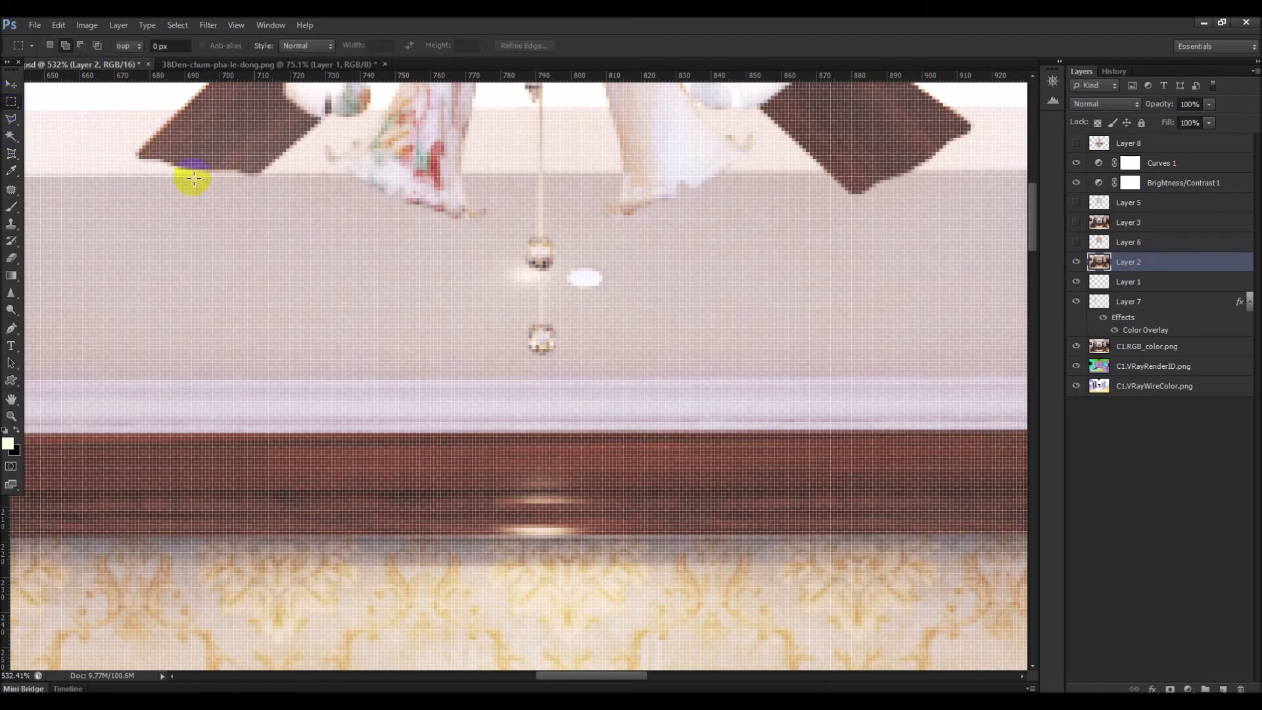
left_click_drag(624, 254, 565, 300)
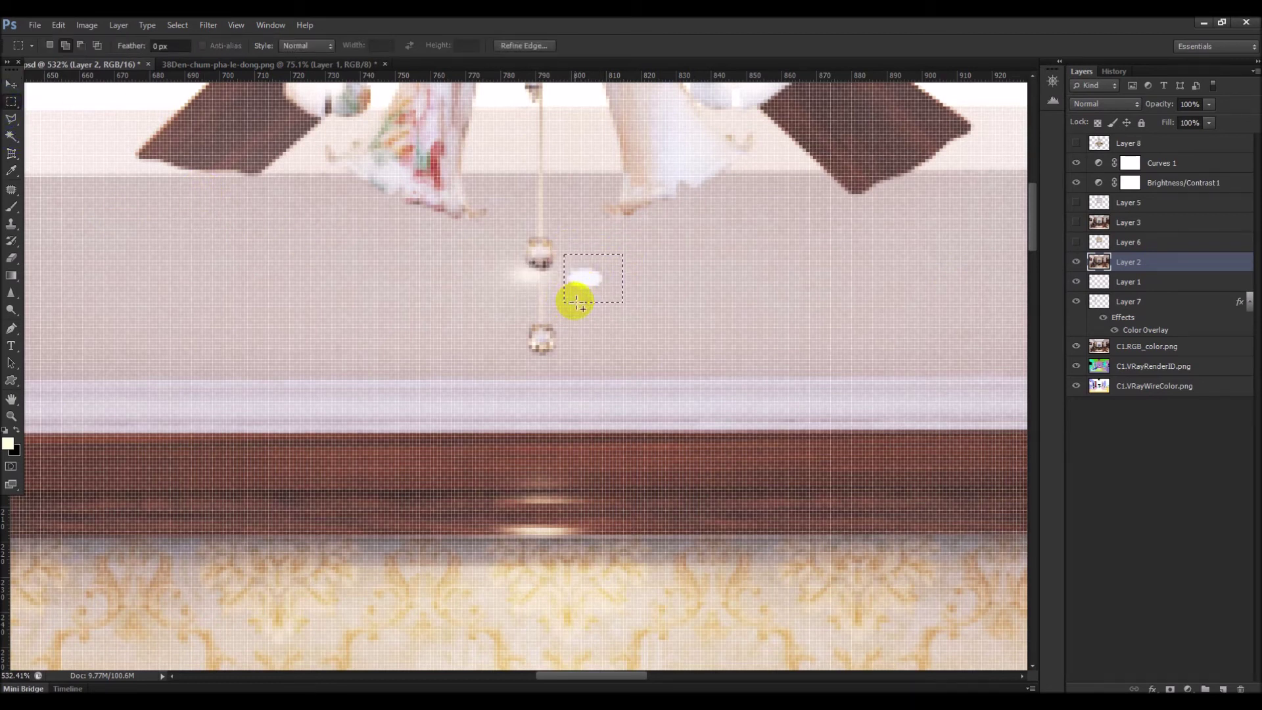
key("ctrl+j")
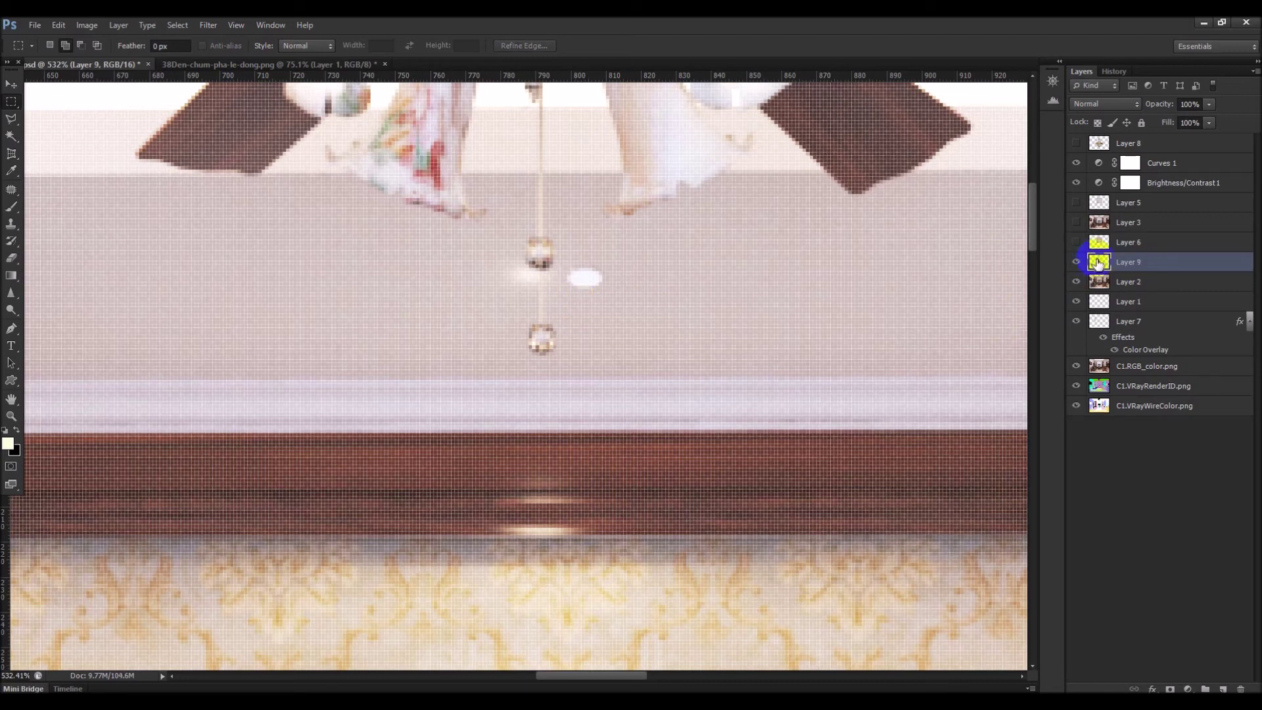
left_click(1076, 281)
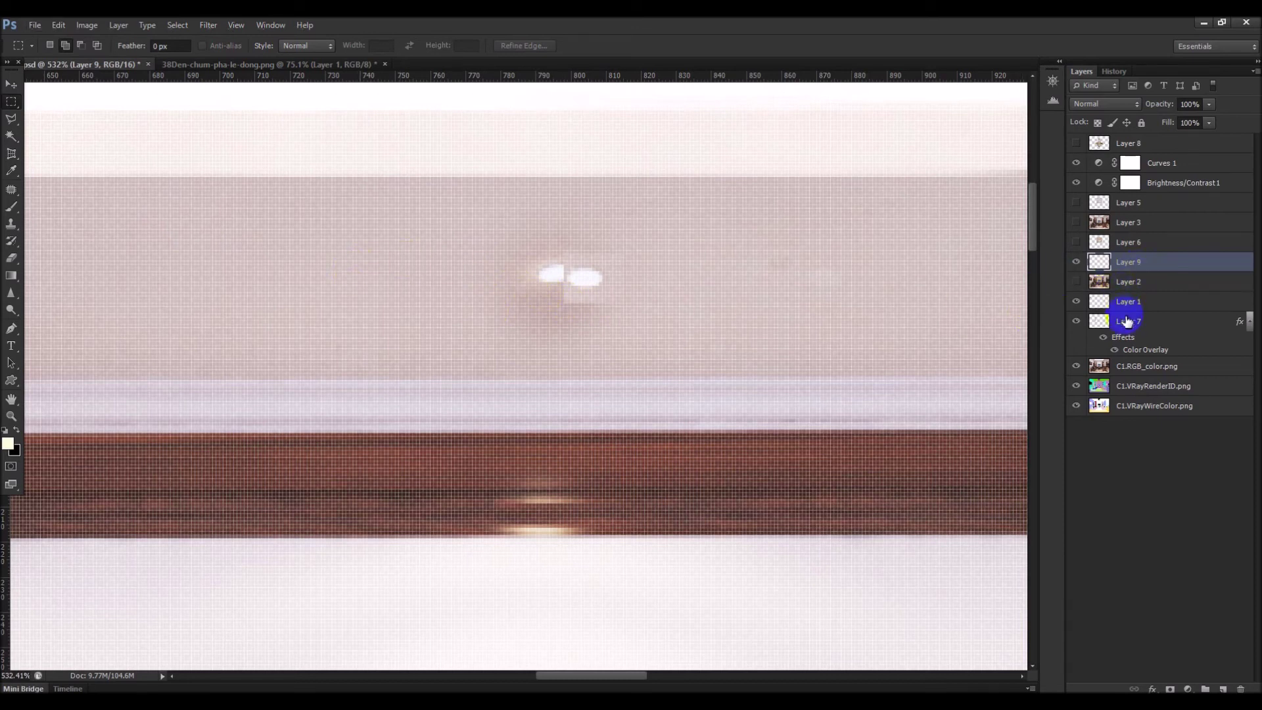
left_click(1124, 368)
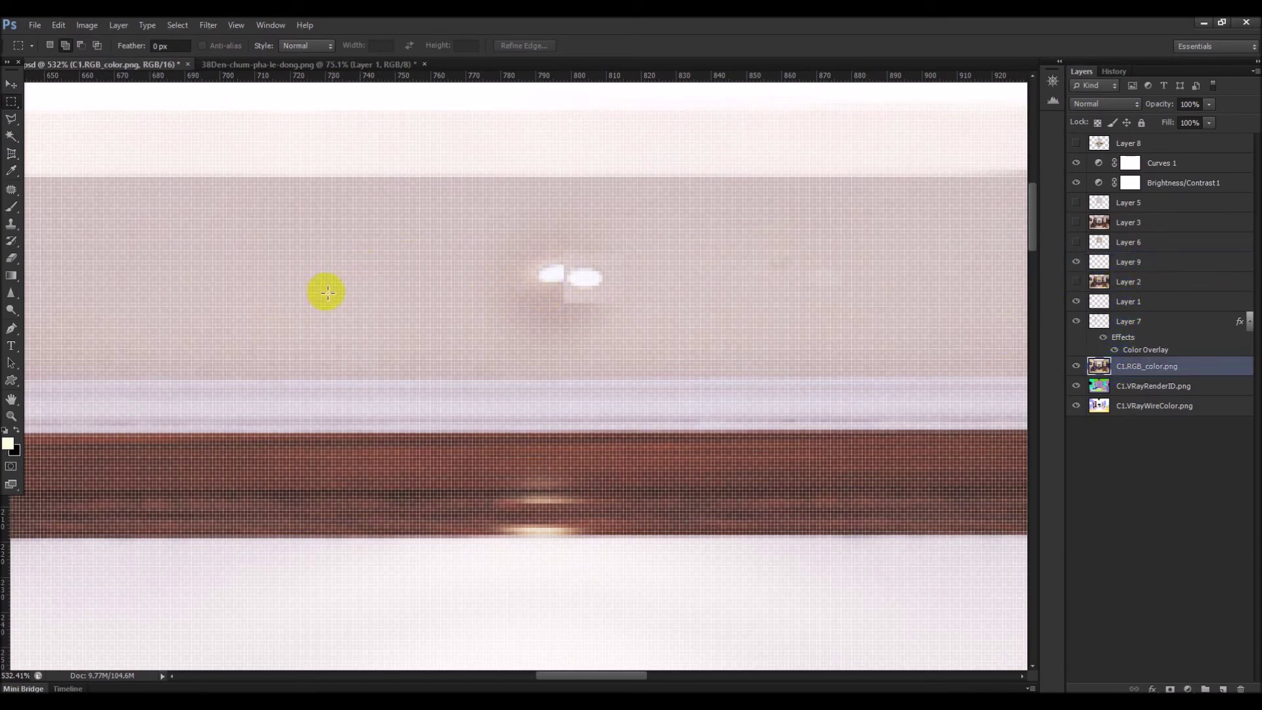
left_click(11, 224)
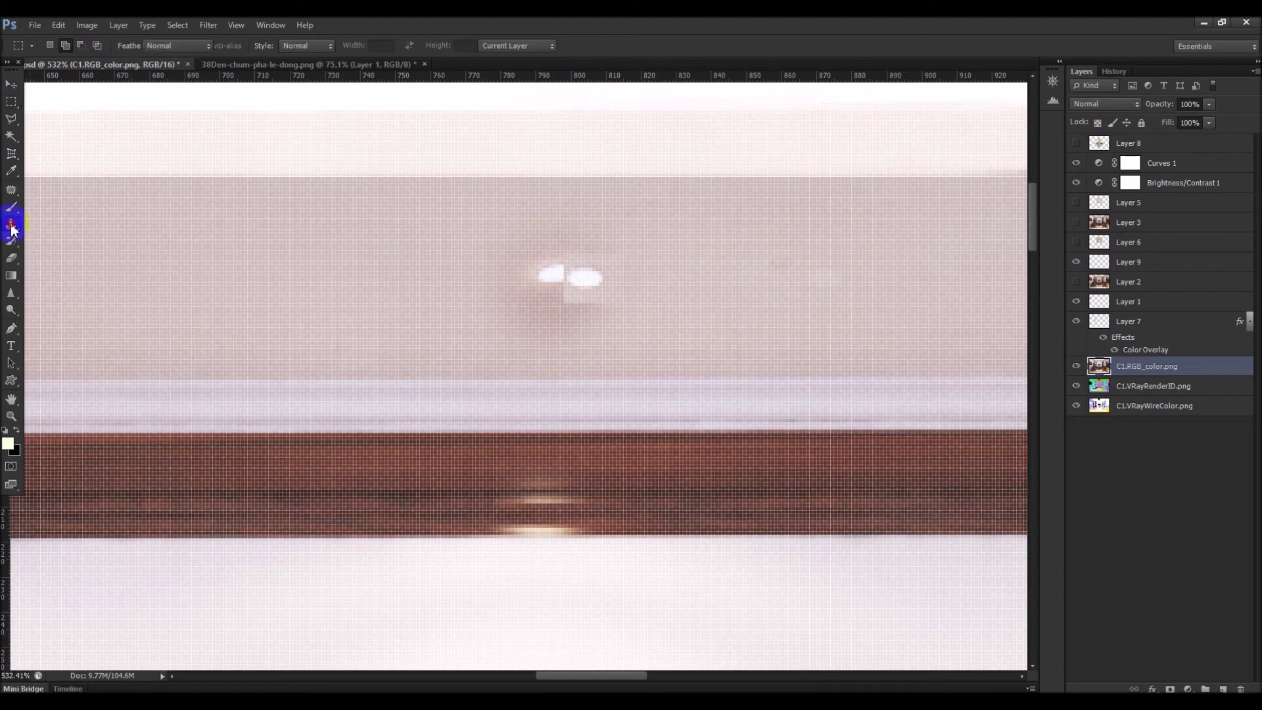
Clone-stamp over the white fan marks on the ceiling, undoing the last stroke
left_click(535, 274)
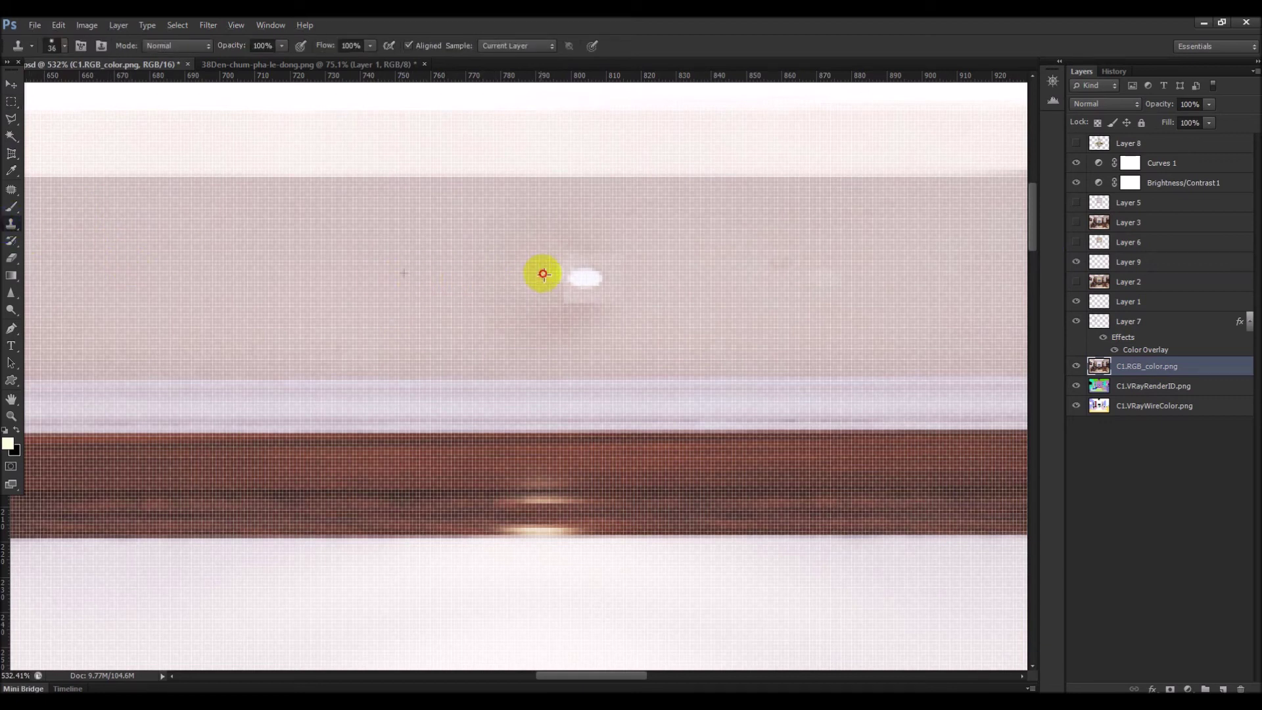
left_click(607, 298)
key("ctrl+z")
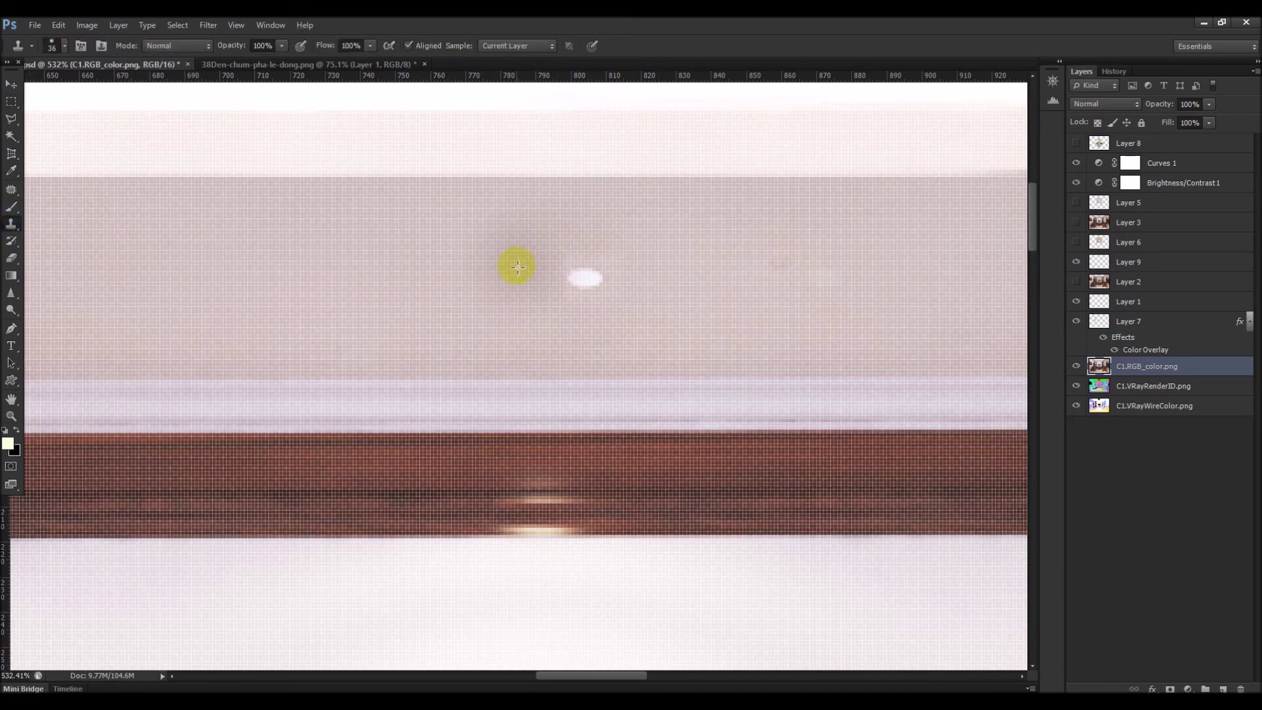
Zoom out and make the Layer 8 chandelier visible in the room
scroll(776, 316, "down", 5)
scroll(649, 313, "down", 3)
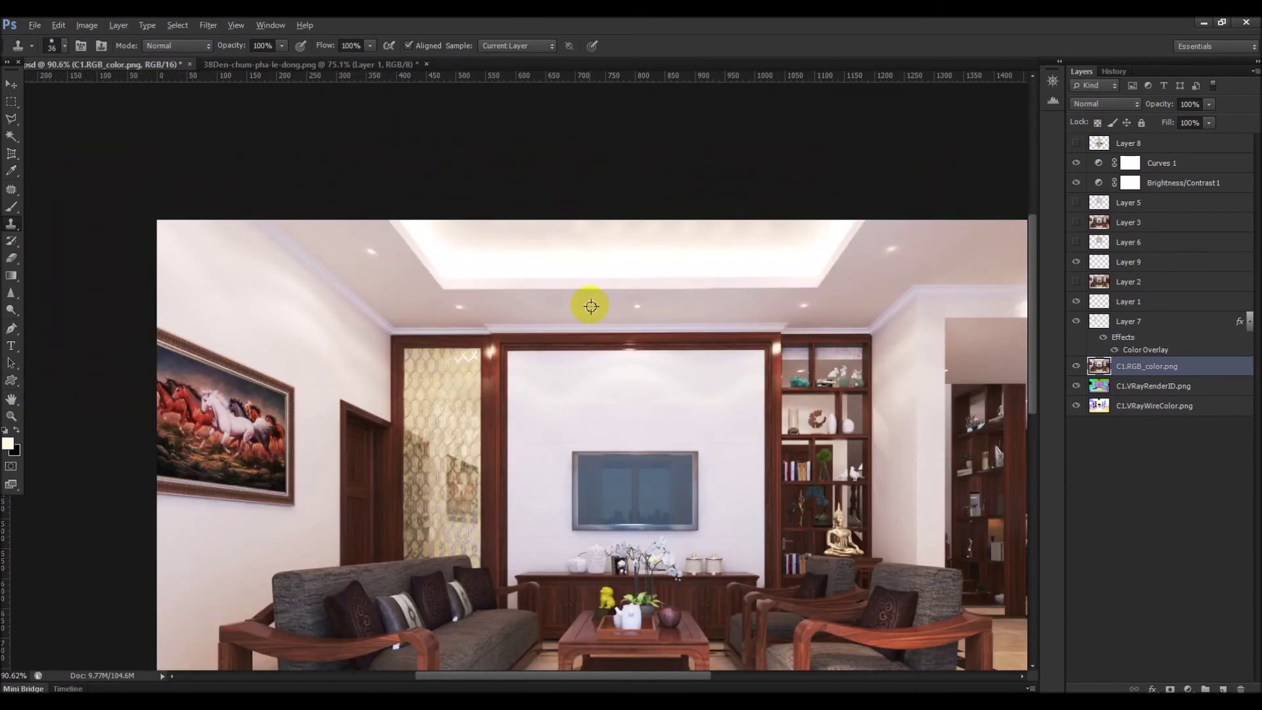
left_click(1077, 149)
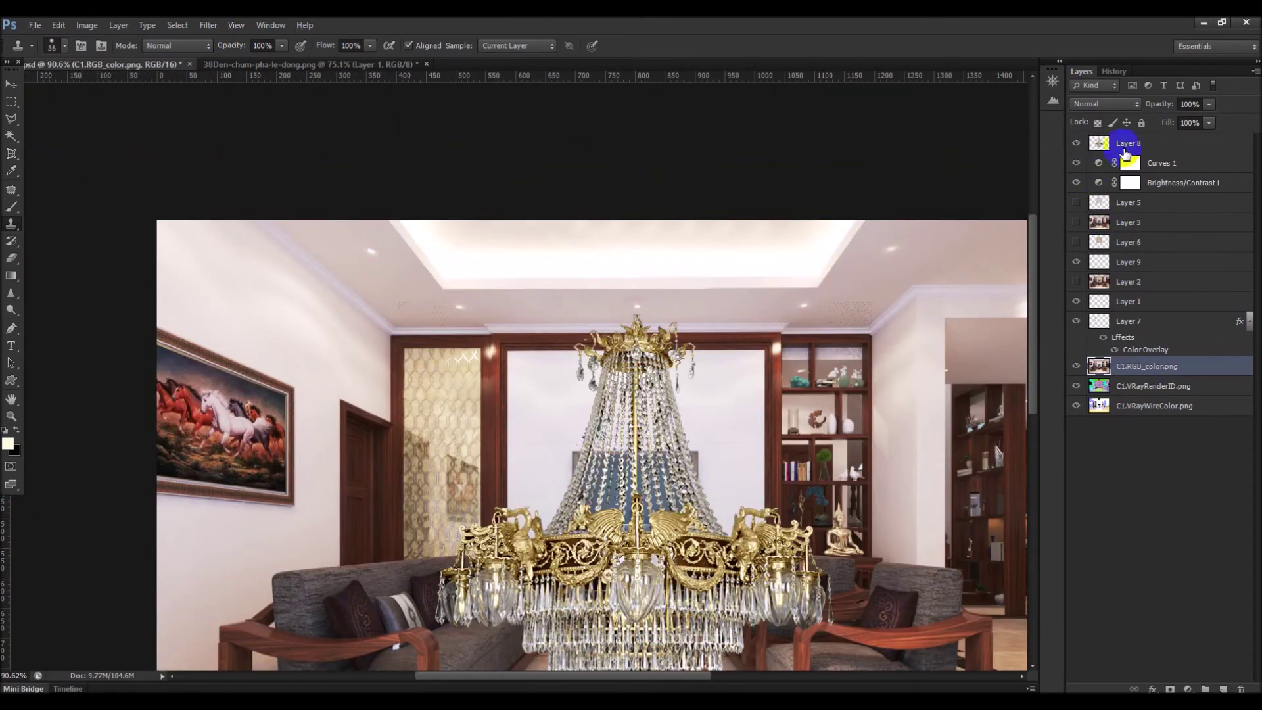
Rename Layer 8 to 'DC' and move the chandelier up so it meets the ceiling
double_click(1129, 144)
type("DC")
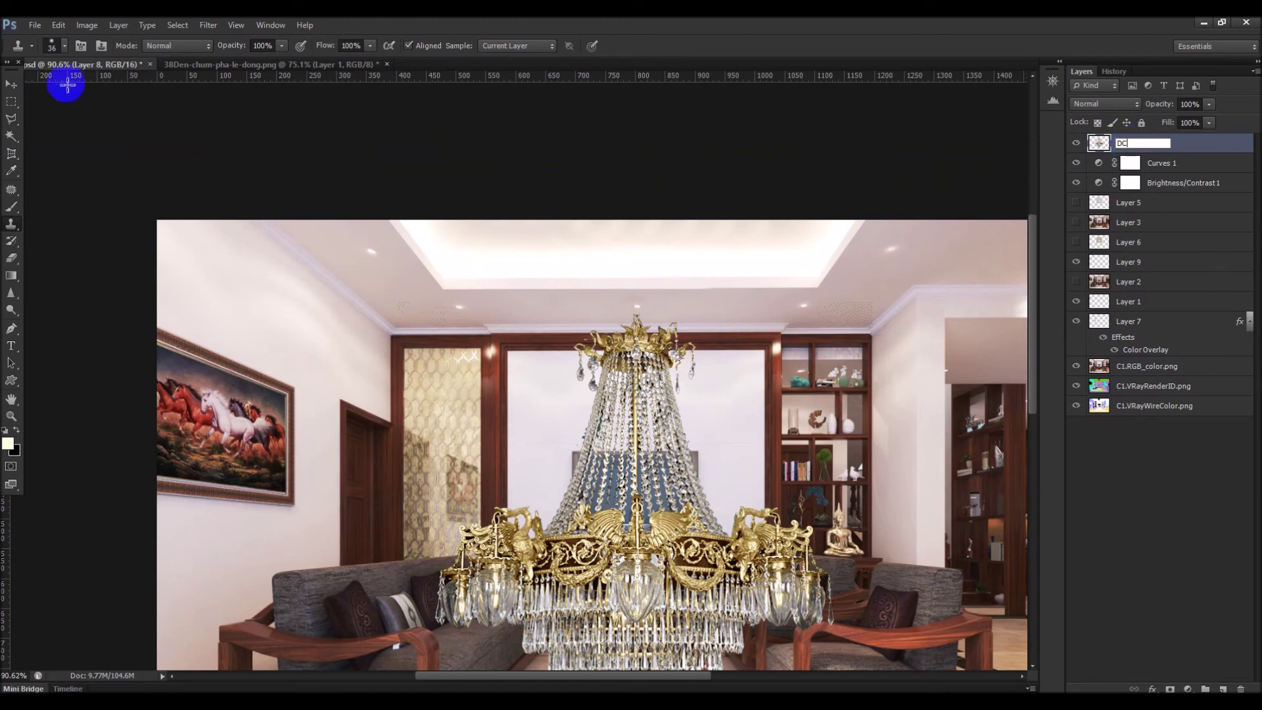
left_click(11, 85)
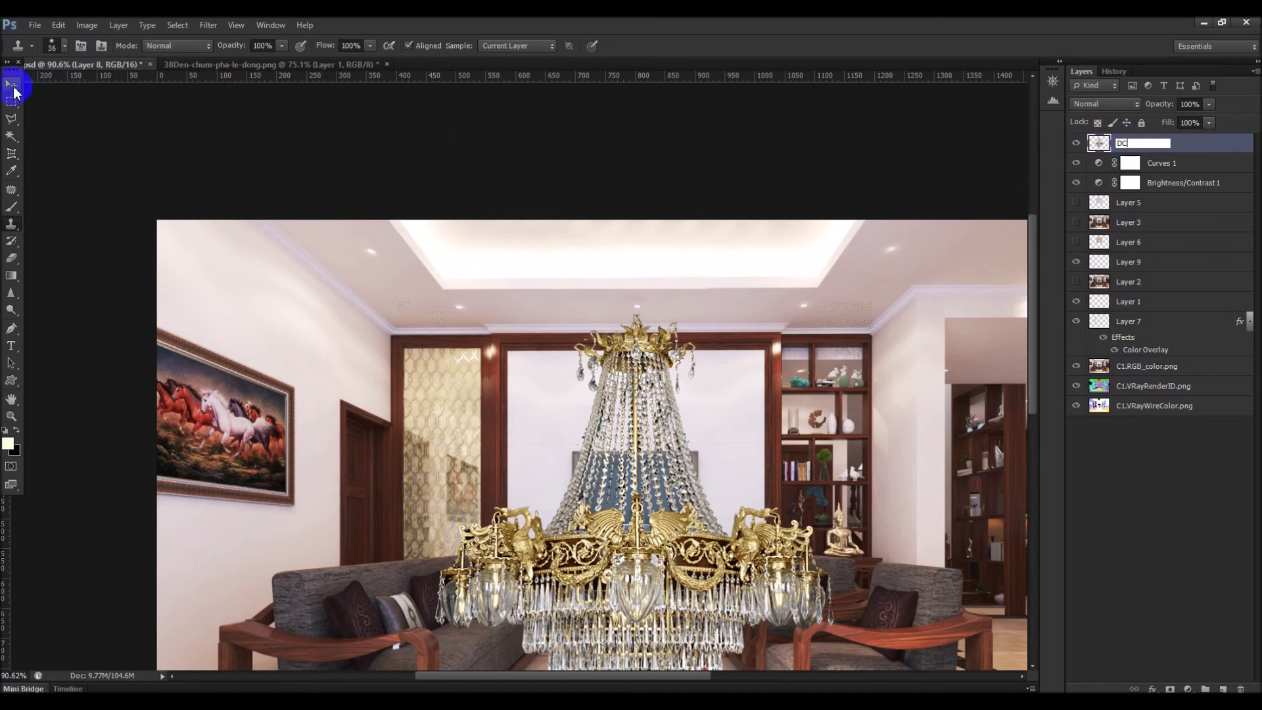
left_click(473, 155)
scroll(571, 355, "down", 2)
scroll(570, 355, "down", 2)
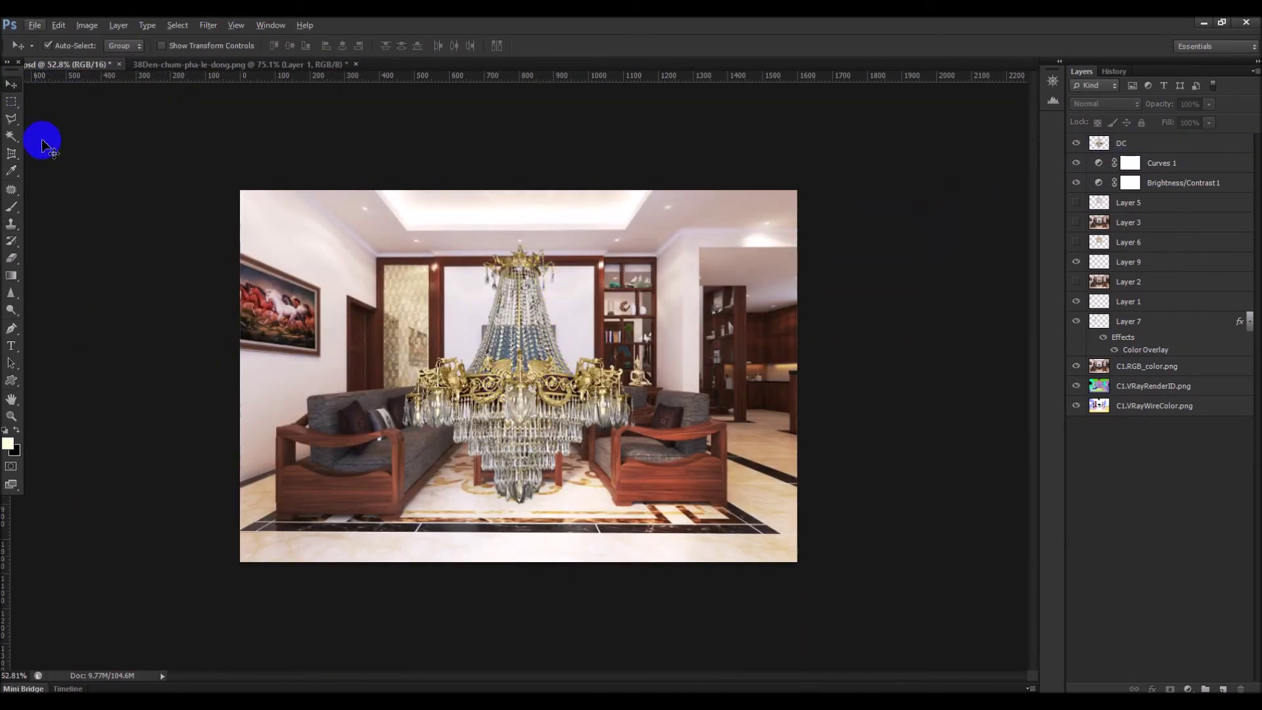
left_click_drag(533, 400, 545, 335)
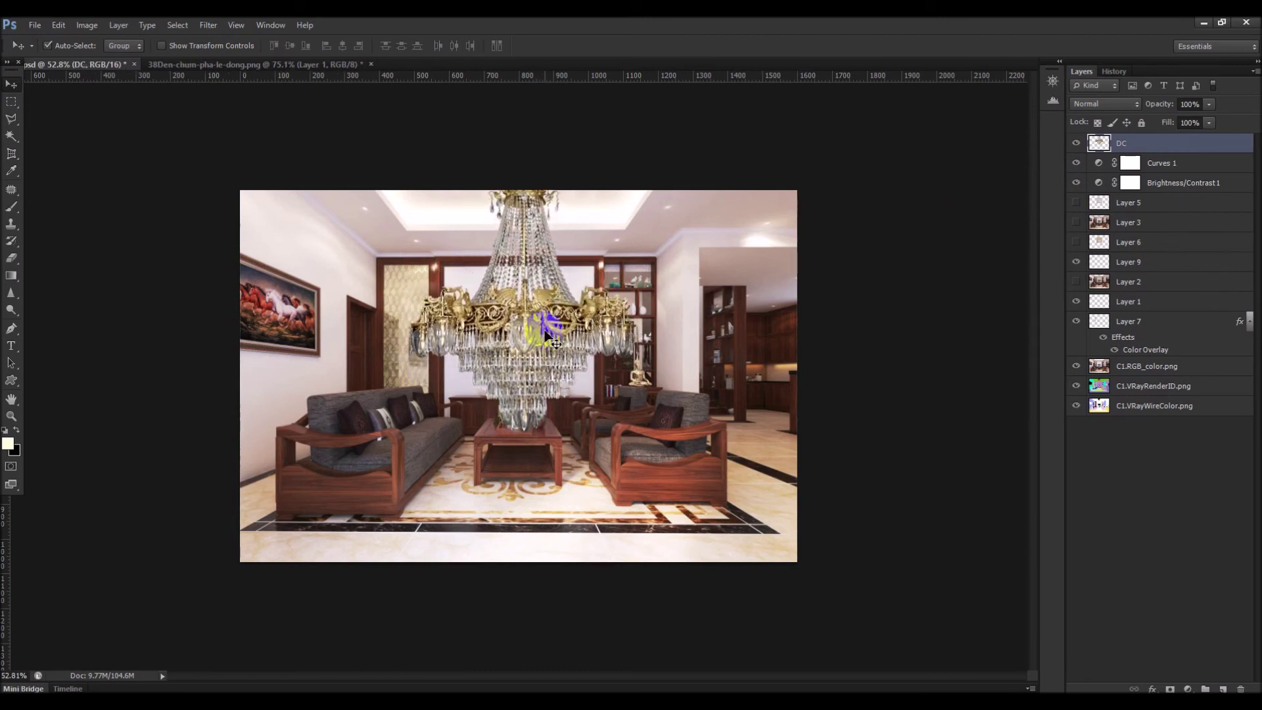
Scale the chandelier down to about 56% and shift it right to centre it
key("ctrl+t")
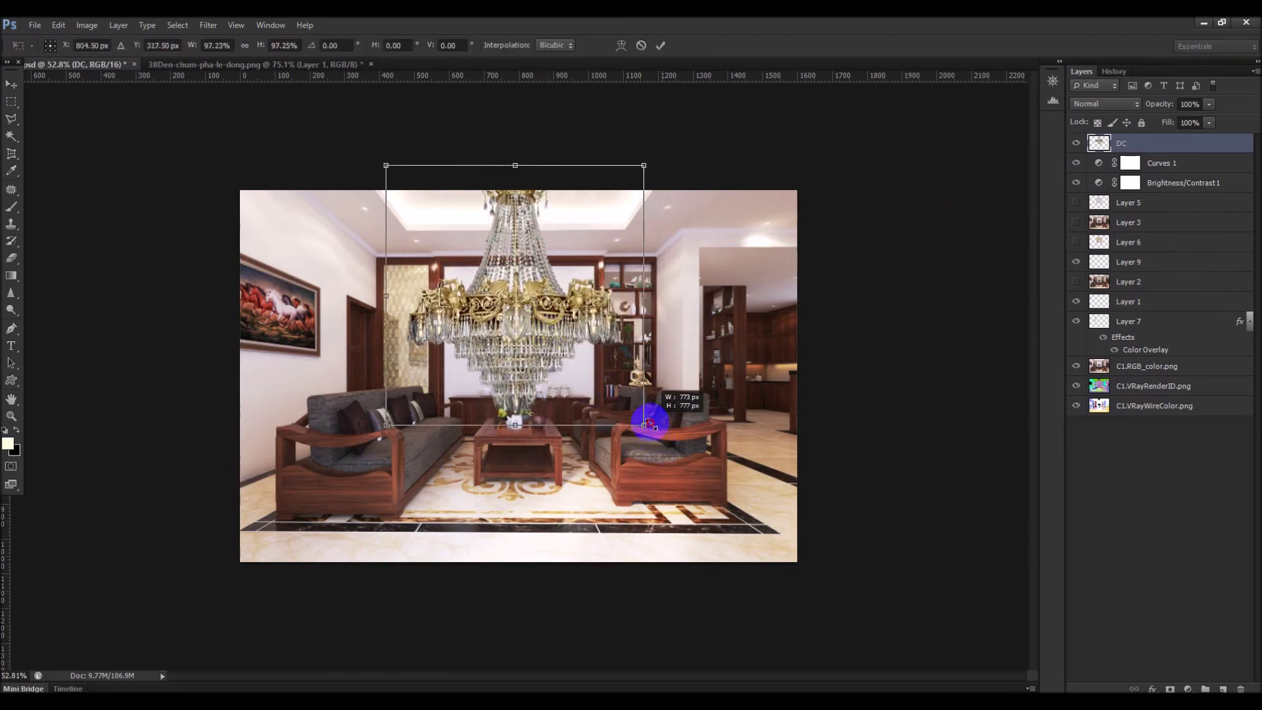
left_click_drag(656, 447, 561, 341)
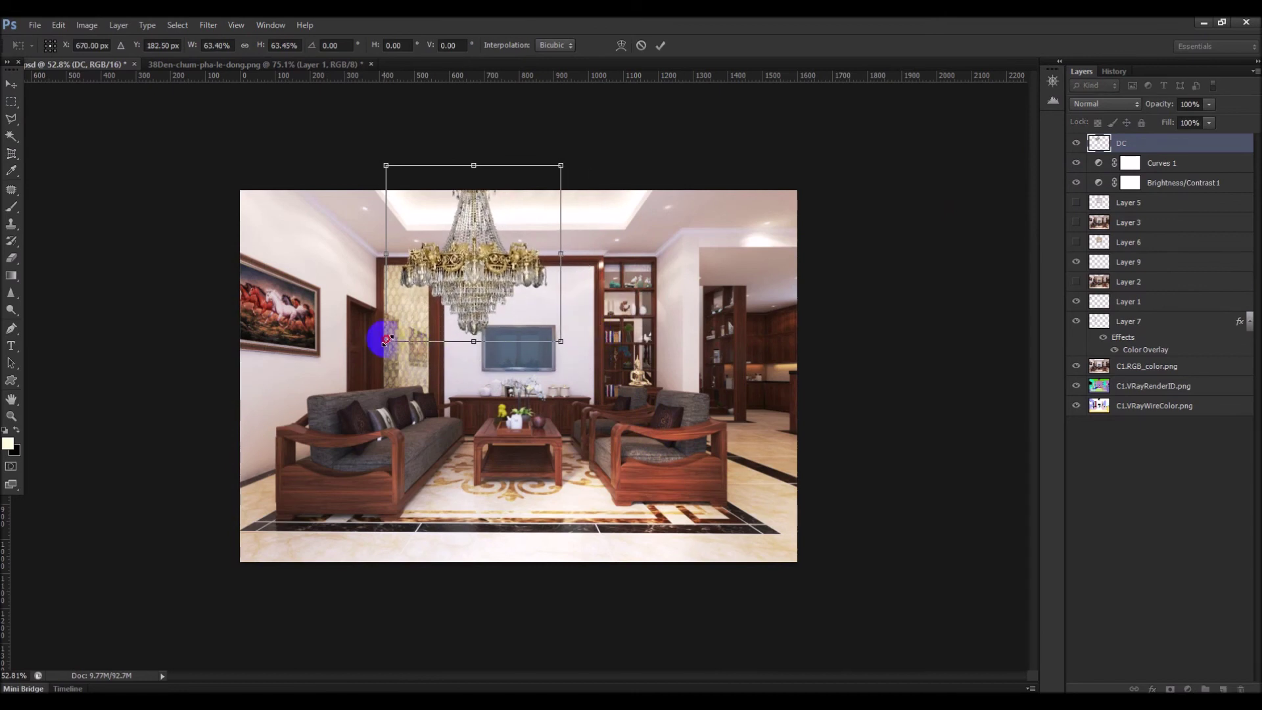
left_click_drag(384, 342, 405, 329)
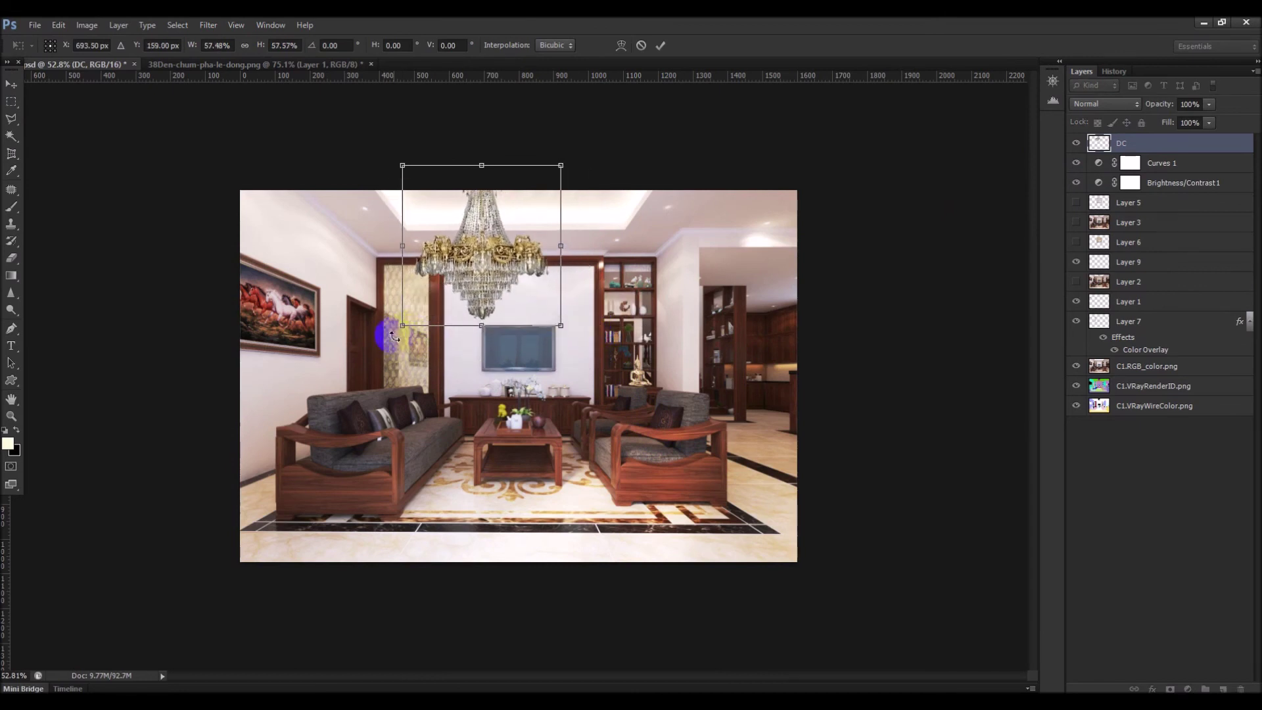
left_click_drag(403, 328, 406, 323)
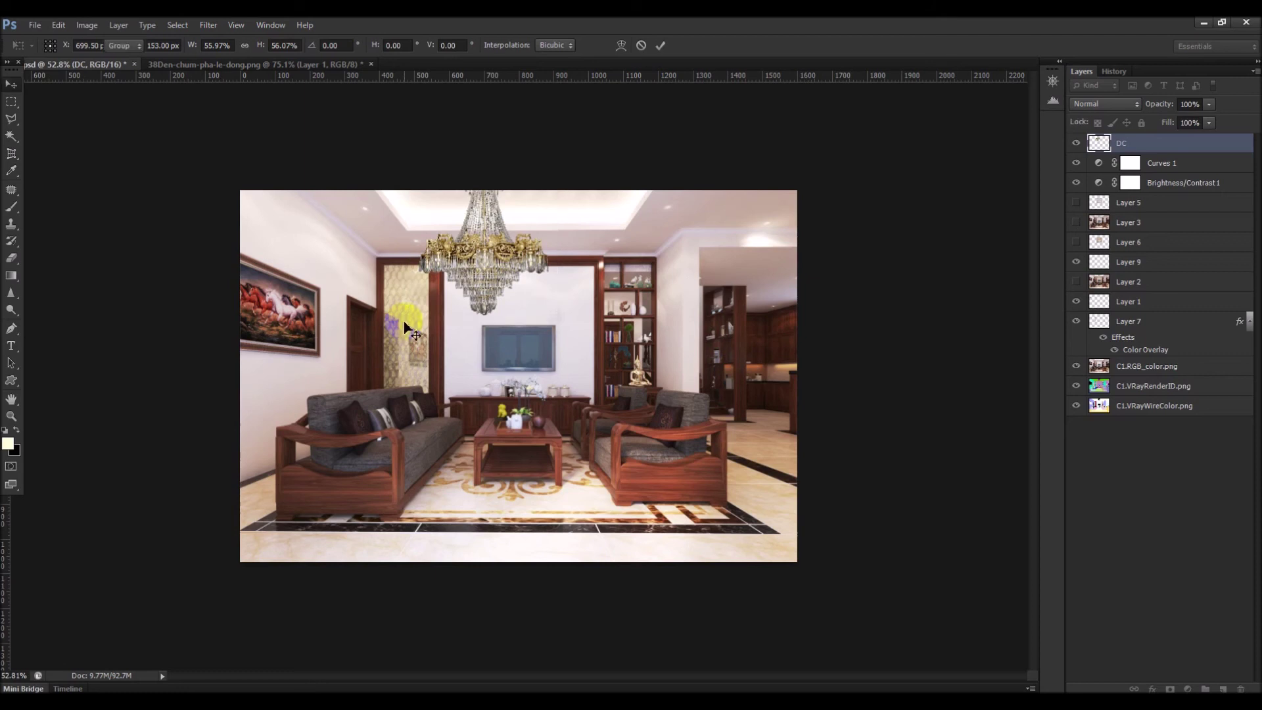
key("Return")
left_click_drag(481, 268, 510, 280)
scroll(513, 281, "up", 1)
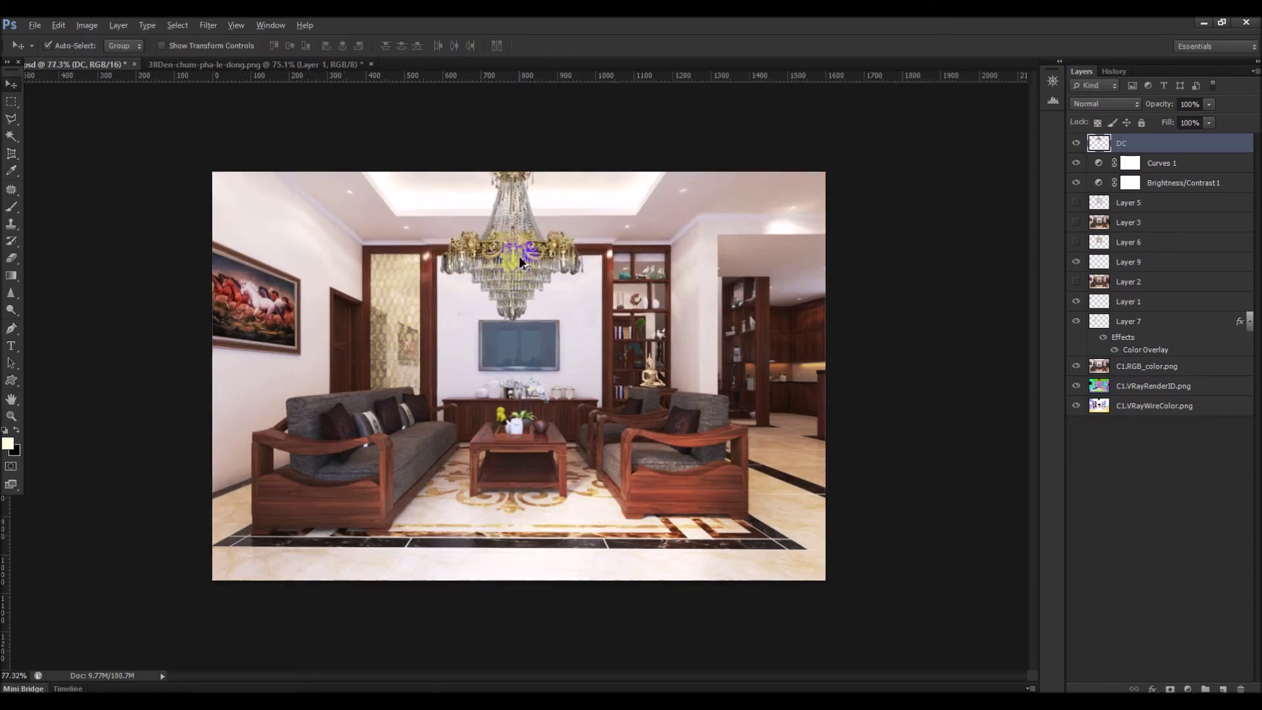
scroll(516, 261, "up", 3)
Shrink the chandelier slightly more and nudge it into its final centred ceiling position
key("ctrl+t")
left_click_drag(397, 312, 413, 309)
key("Return")
left_click_drag(515, 206, 517, 206)
scroll(517, 282, "down", 1)
scroll(518, 276, "down", 1)
scroll(520, 271, "down", 1)
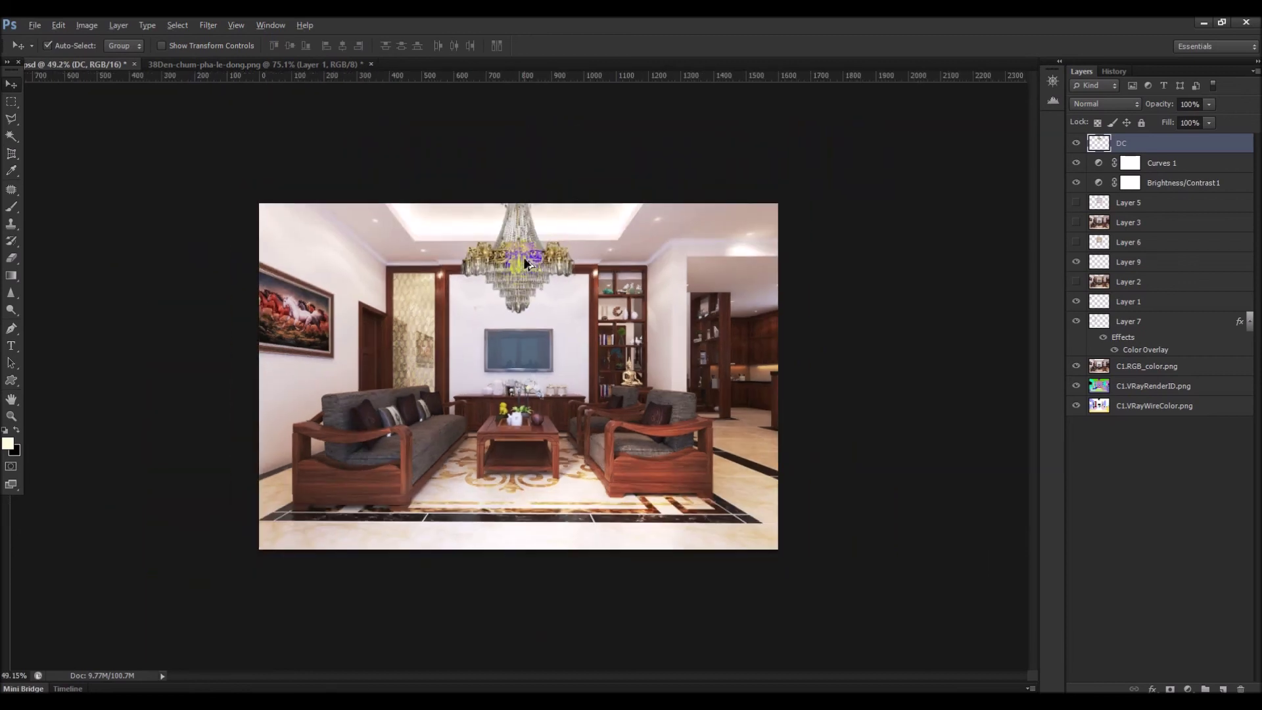
left_click_drag(520, 268, 520, 265)
scroll(517, 280, "up", 2)
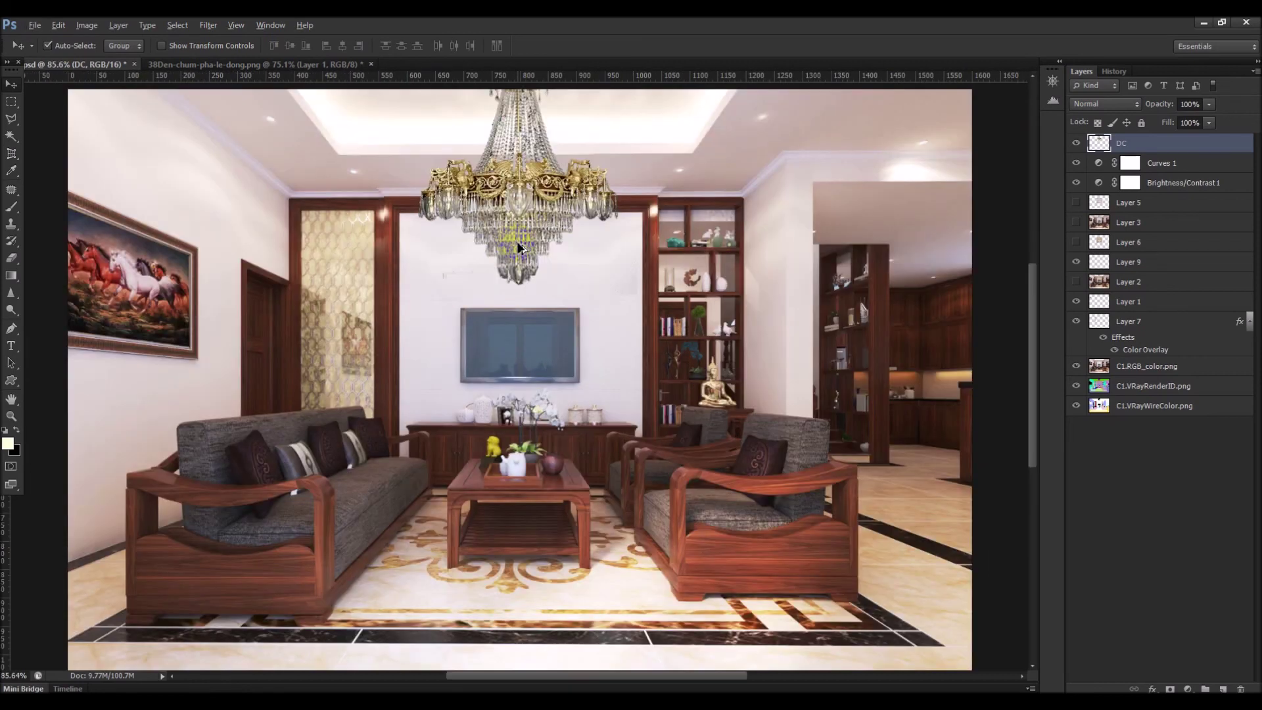
scroll(615, 337, "up", 1)
scroll(622, 341, "up", 1)
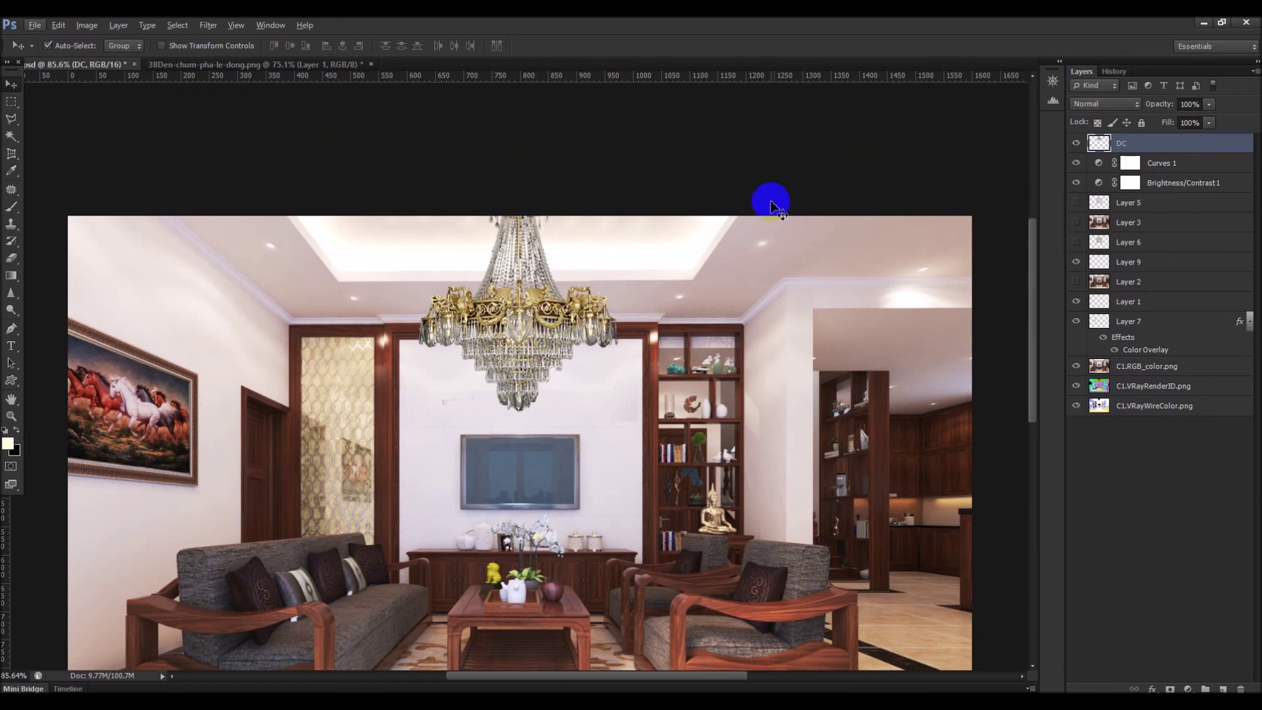
Raise the chandelier's Brightness to 65 in the Brightness/Contrast dialog
left_click(91, 28)
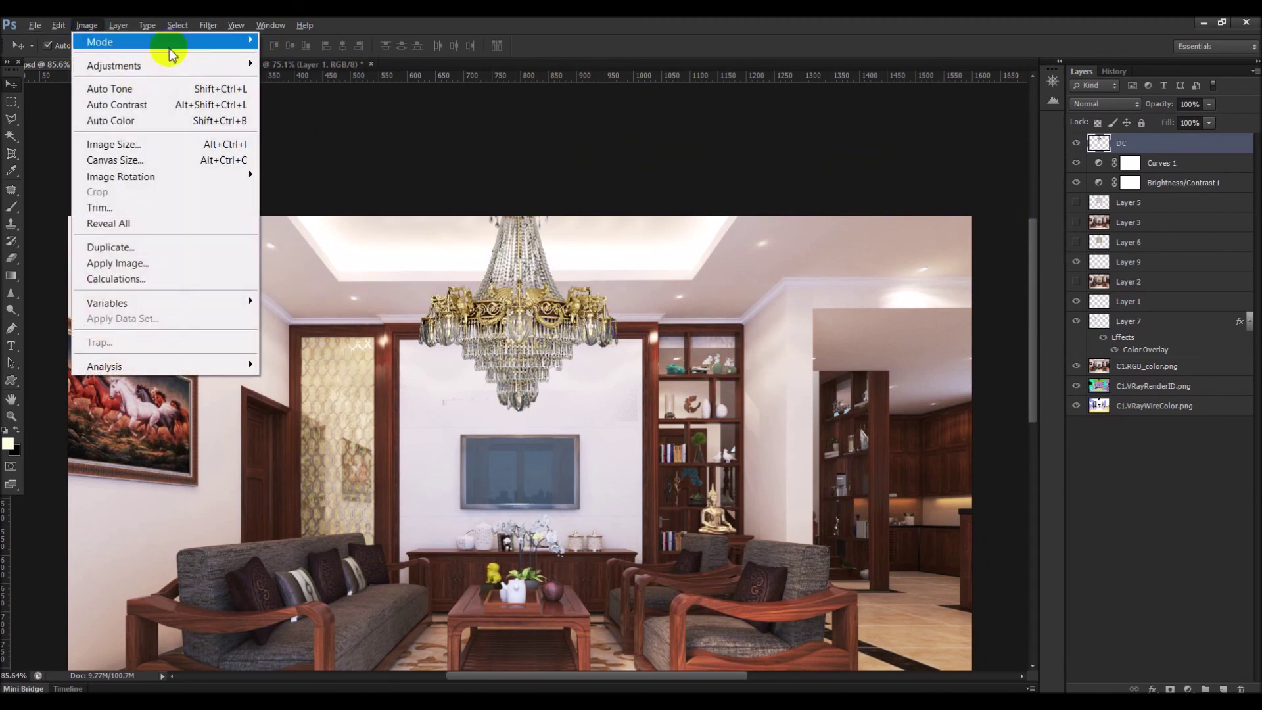
left_click(394, 23)
key("i")
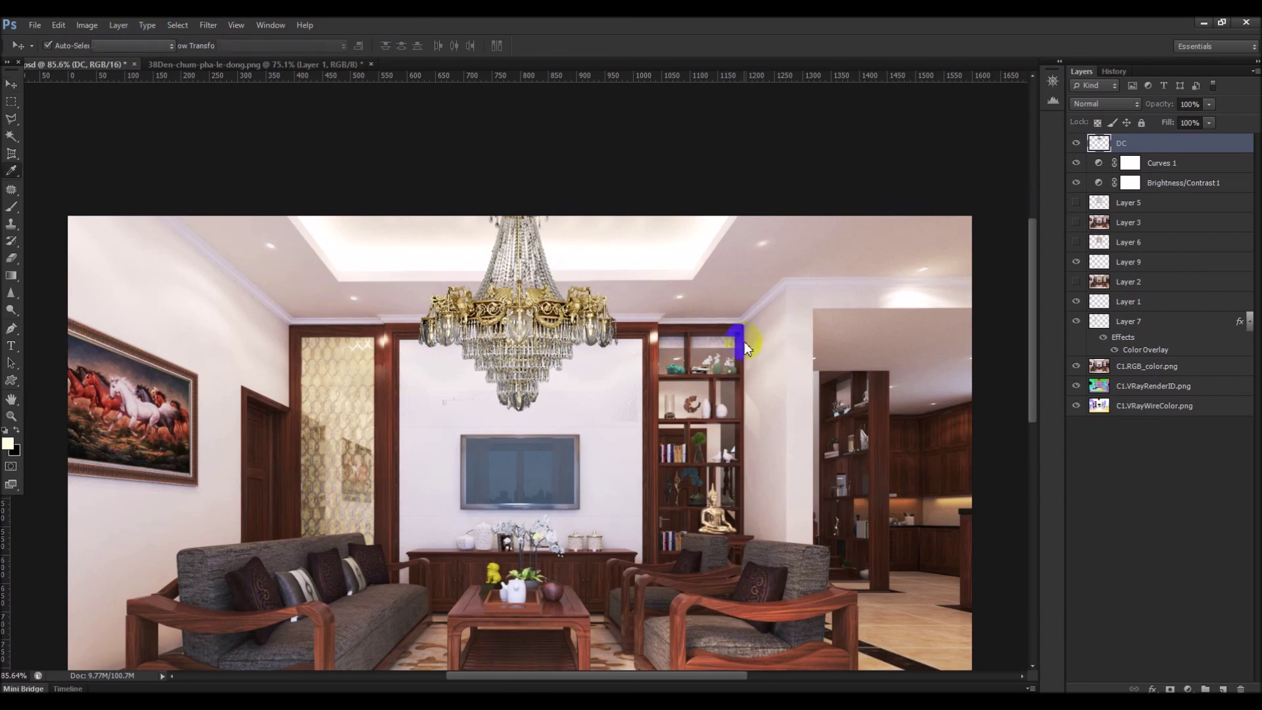
key("alt+i")
key("j")
key("c")
left_click_drag(1104, 535, 1128, 542)
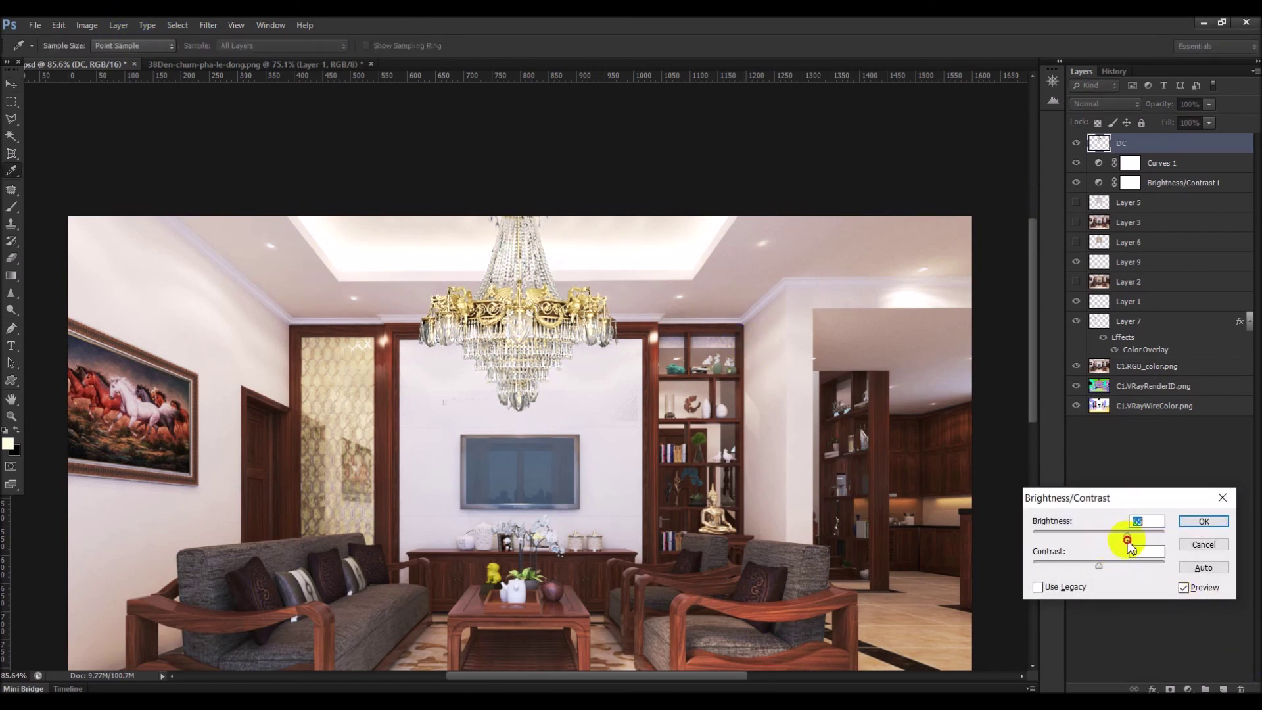
left_click(1204, 521)
Fit the whole image on screen with the Move tool active
key("v")
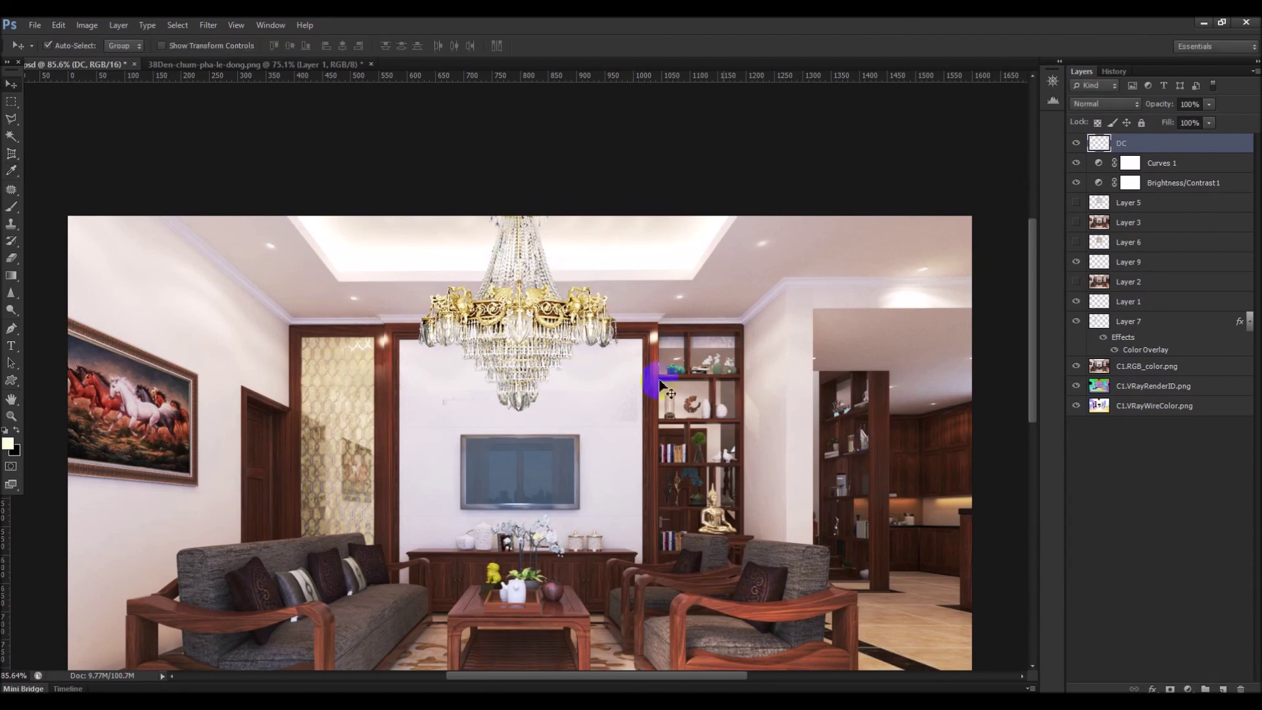
key("ctrl+0")
scroll(598, 355, "down", 3)
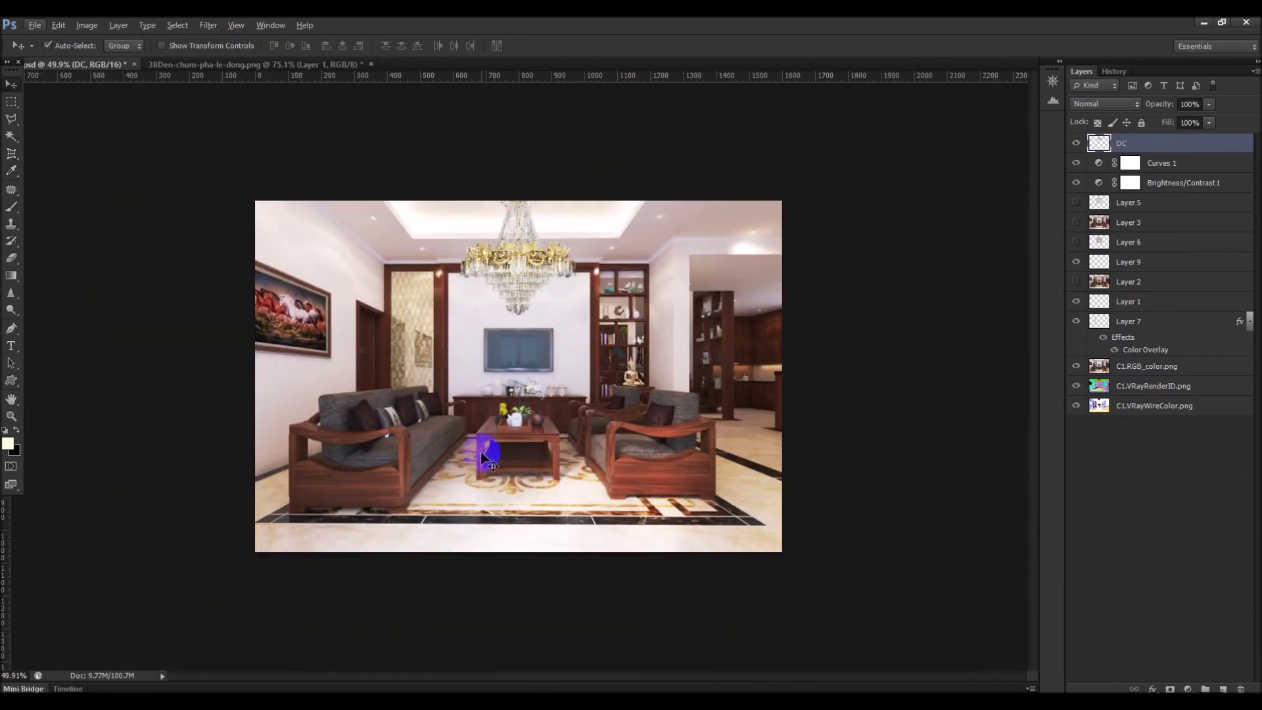